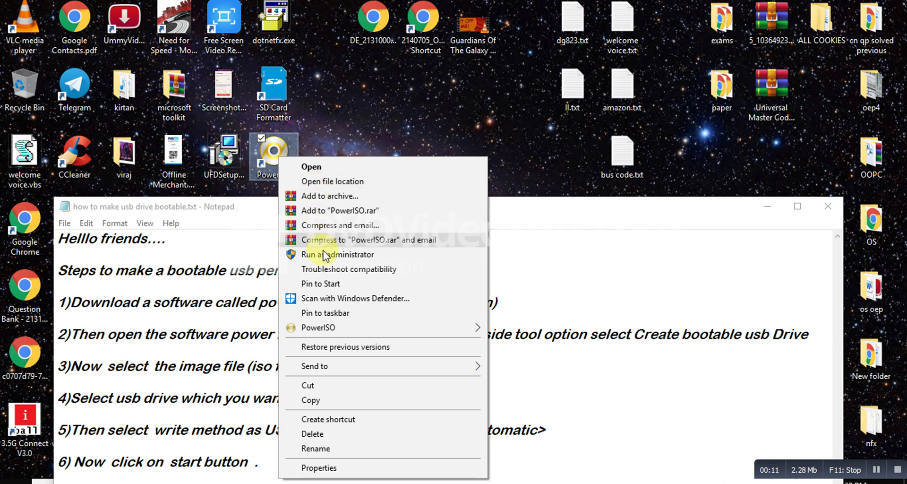
Step: Run PowerISO as administrator and continue with the unregistered version
left_click(324, 254)
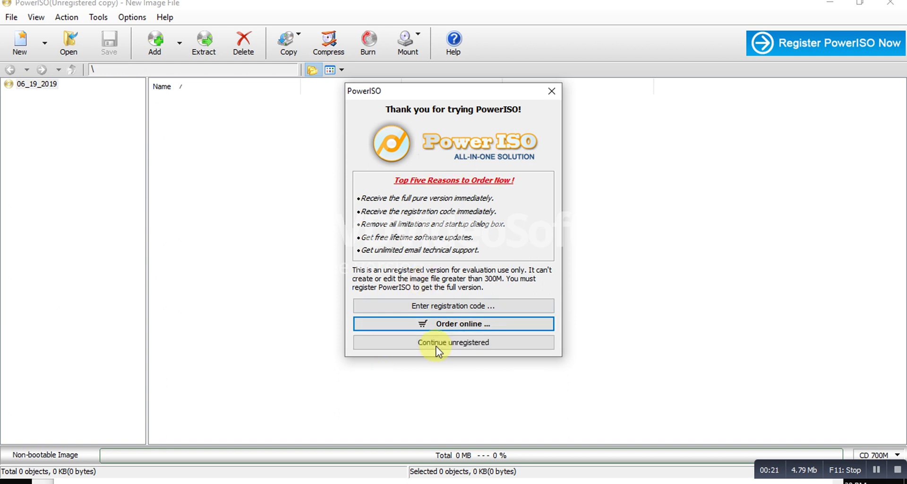
key("XF86AudioRaiseVolume")
left_click(437, 347)
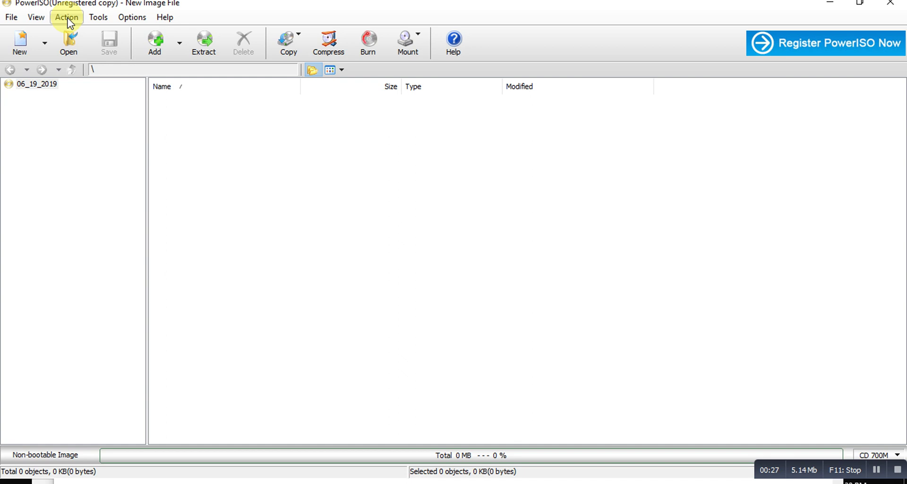
Step: Open the Create bootable USB drive tool and load ubuntu-12.10-desktop-amd64.iso as the image file
left_click(99, 18)
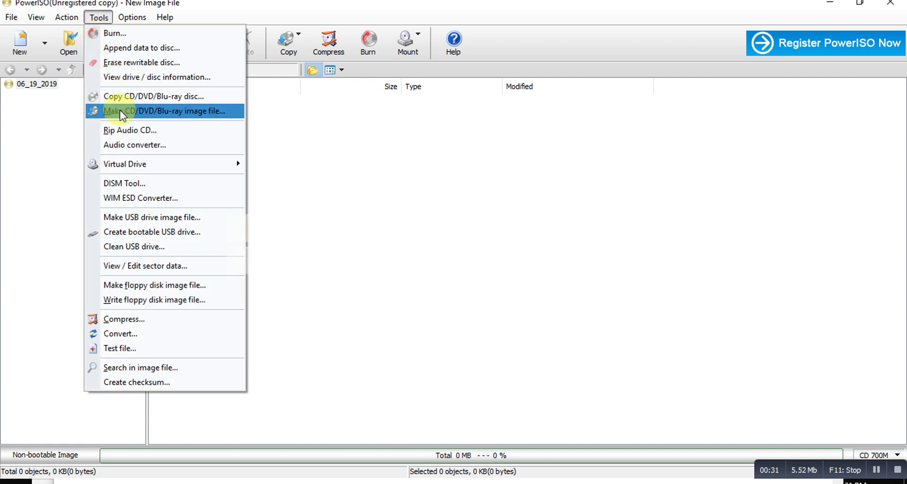
left_click(131, 234)
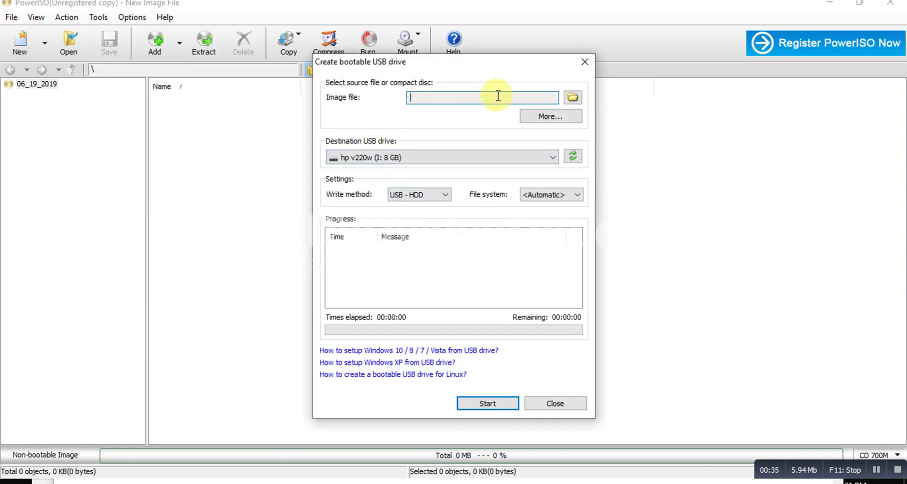
left_click(573, 97)
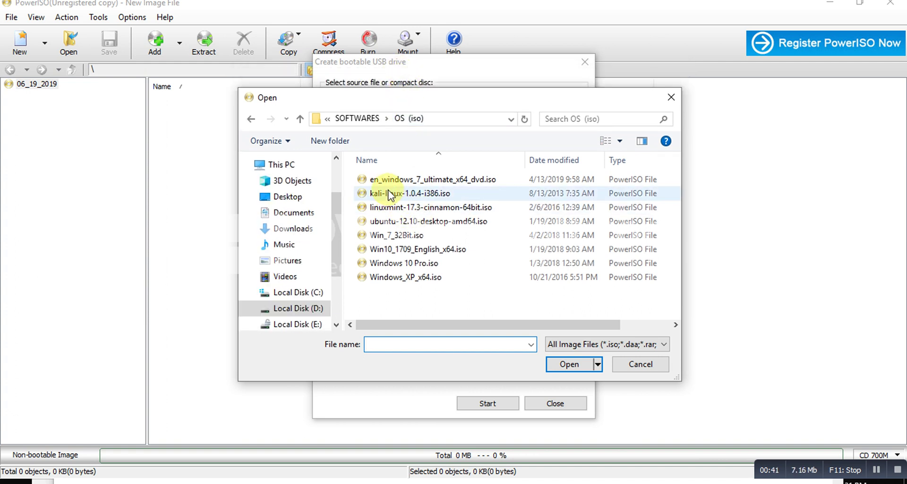
left_click(409, 222)
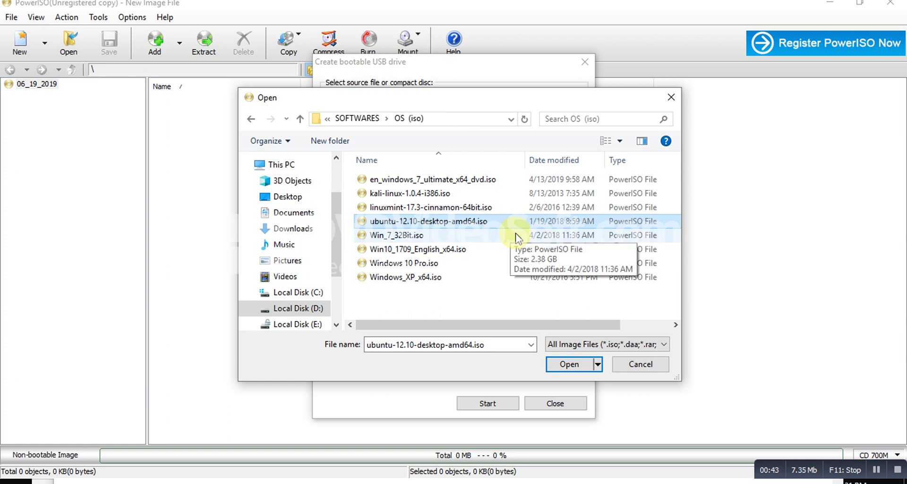
left_click(563, 365)
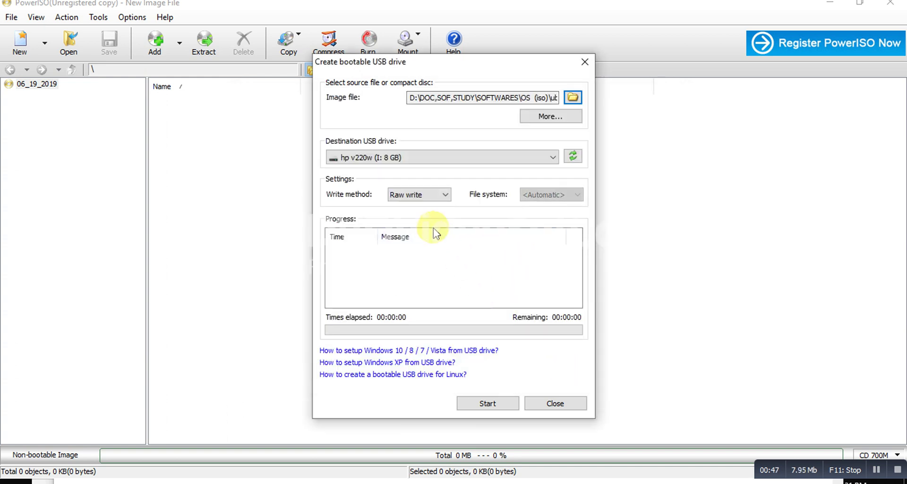
Step: Choose hp v220w (I: 8 GB) as the destination drive, with write method USB-HDD and file system <Automatic>
left_click(414, 198)
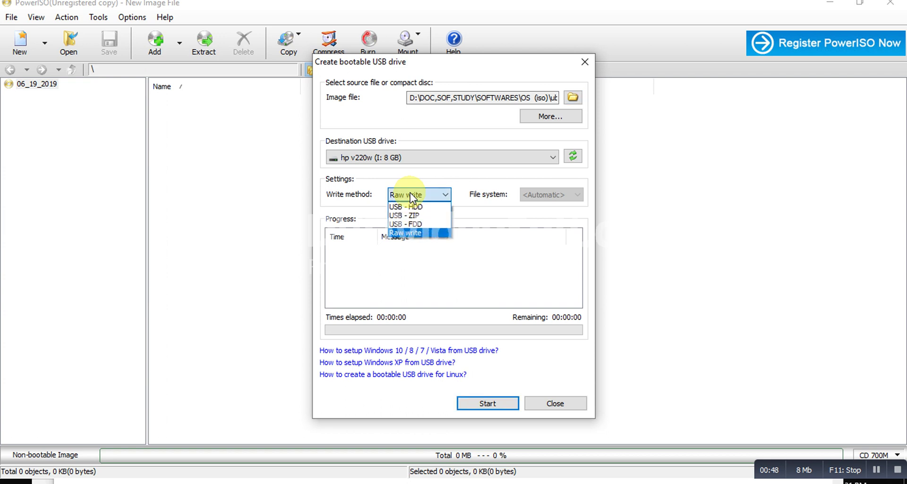
left_click(494, 157)
left_click(496, 157)
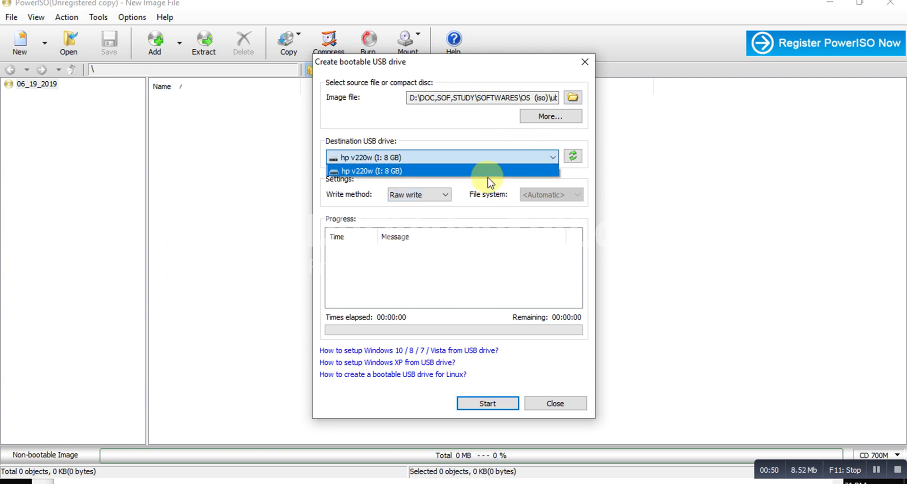
left_click(360, 173)
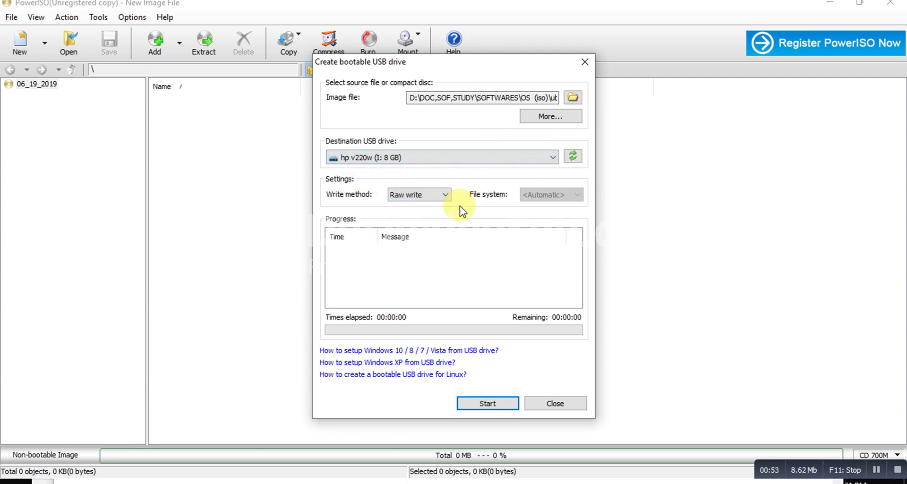
left_click(411, 197)
left_click(407, 234)
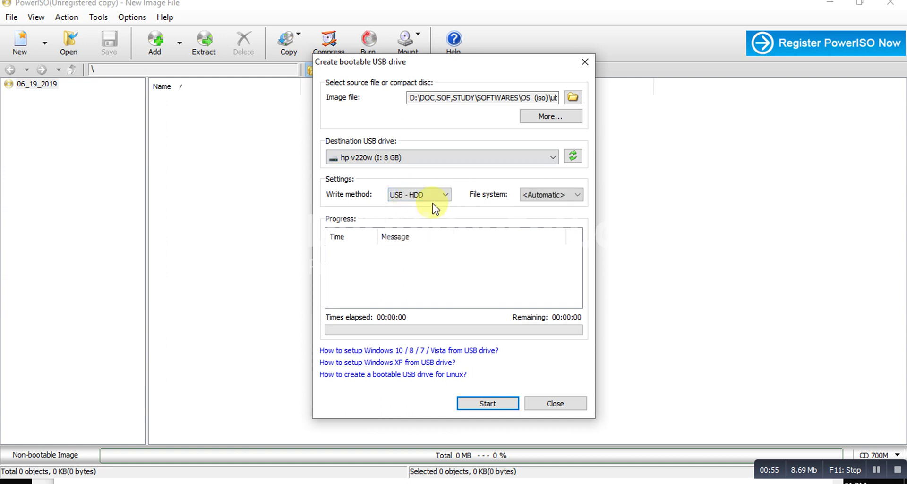
left_click(541, 199)
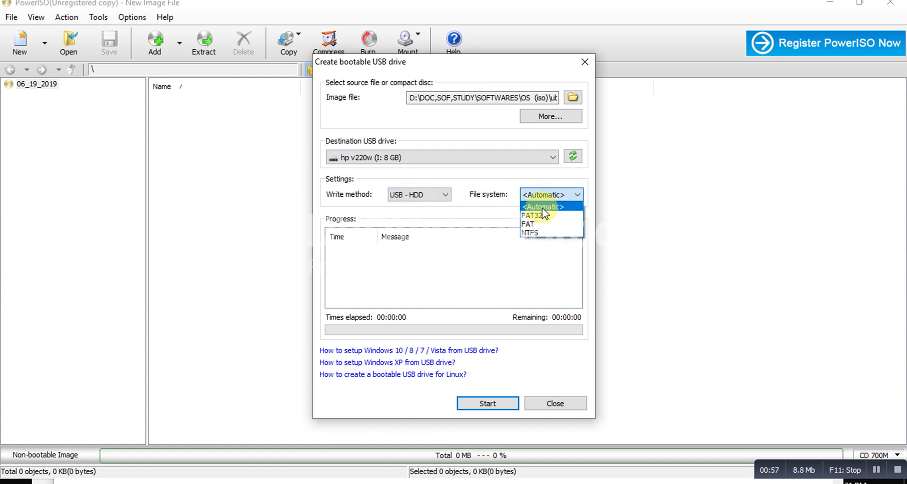
left_click(541, 207)
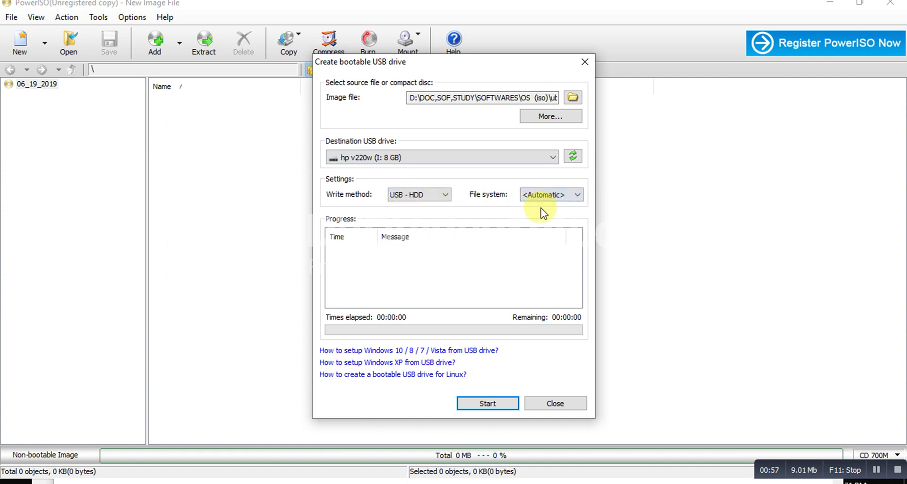
Step: Start writing the image to the USB drive and accept overwriting all its data
left_click(472, 405)
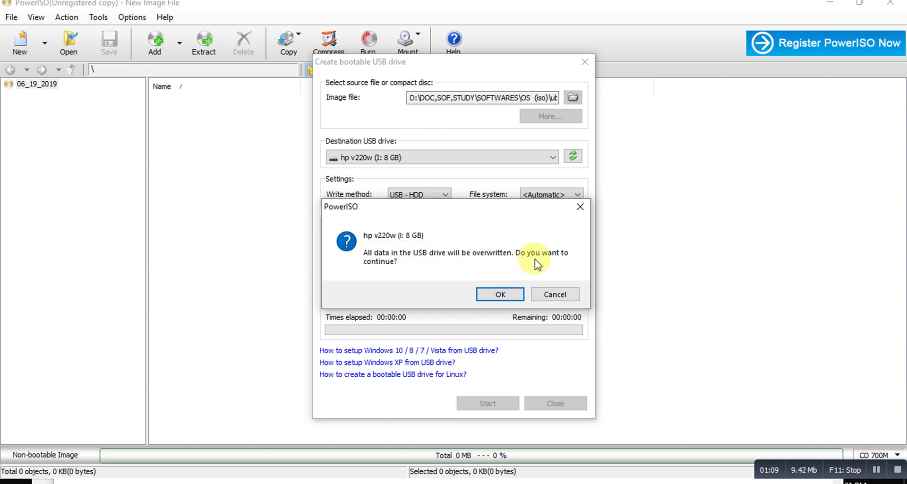
left_click(496, 295)
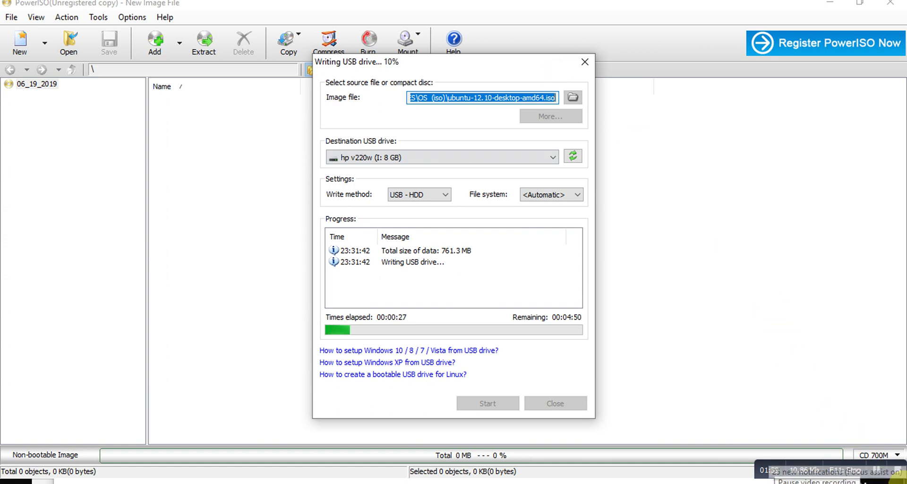
Step: Switch to the Notepad instructions, move the window so all the steps fit on screen, and review step 1
key("alt+Tab")
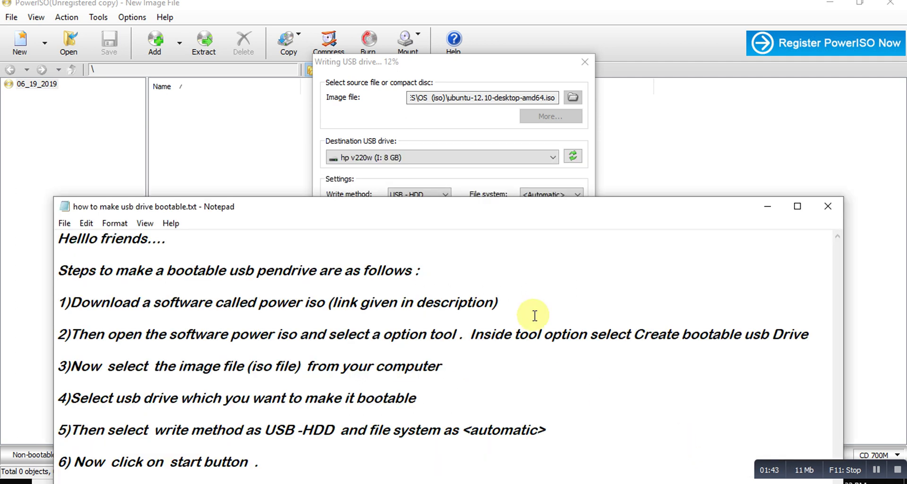
left_click_drag(472, 204, 451, 65)
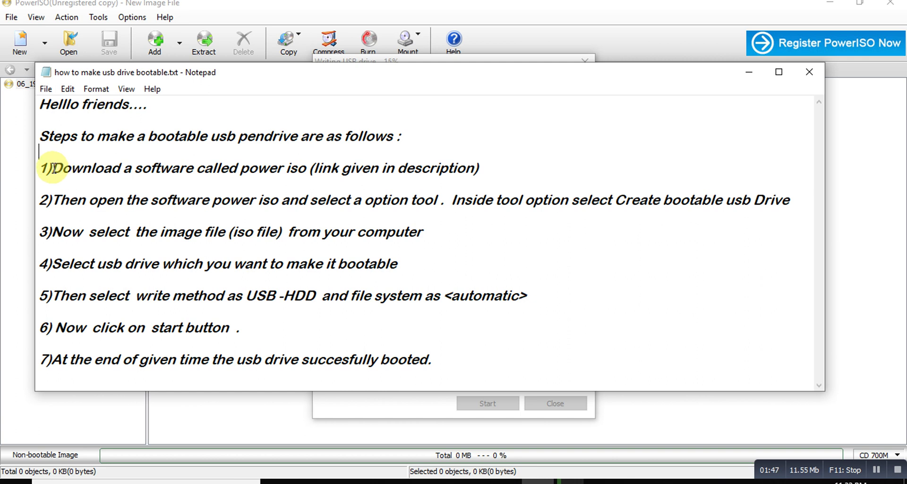
left_click_drag(52, 168, 312, 175)
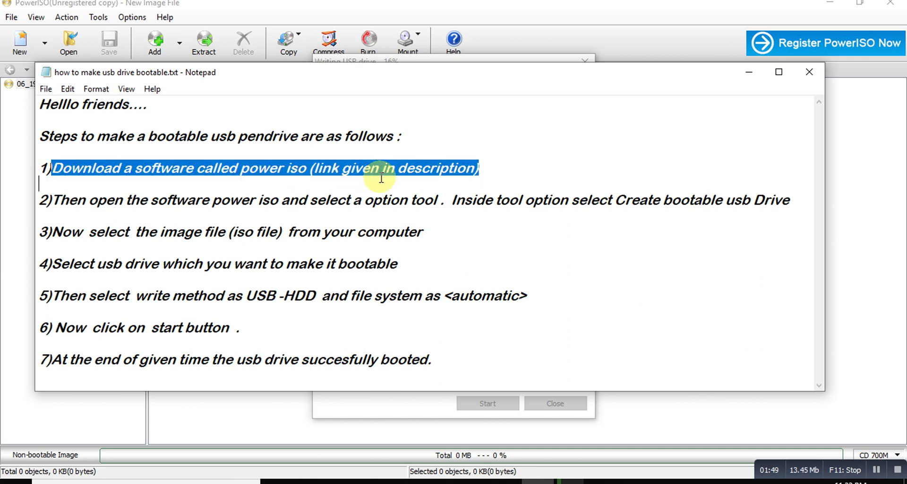
left_click(406, 171)
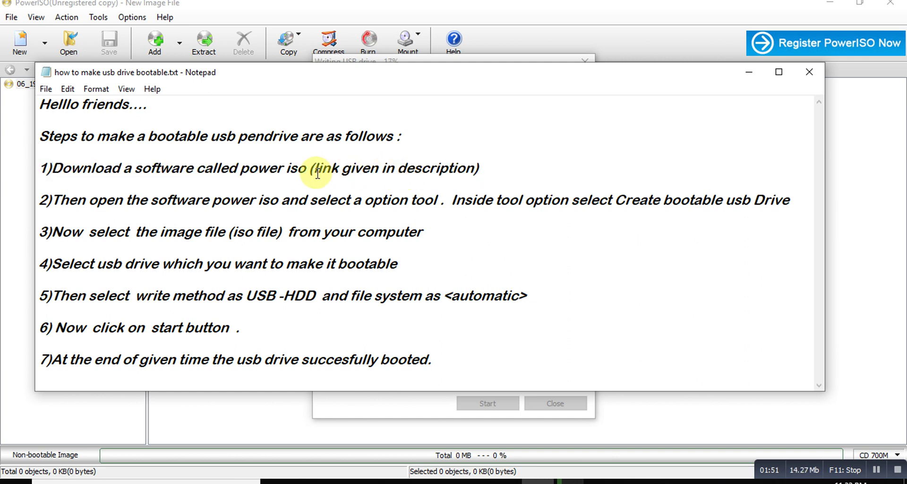
left_click_drag(311, 168, 477, 179)
left_click(498, 173)
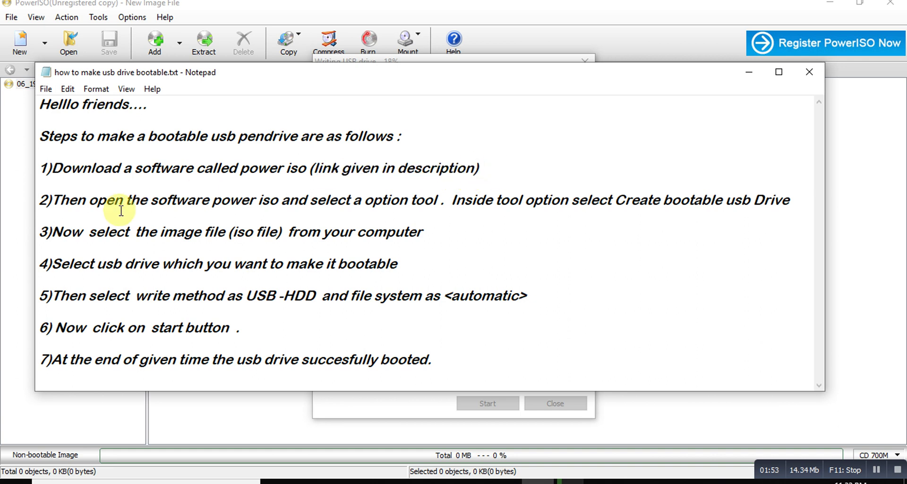
Step: Add "as admin" after "power iso" in step 2 of the Notepad instructions
left_click_drag(59, 201, 182, 212)
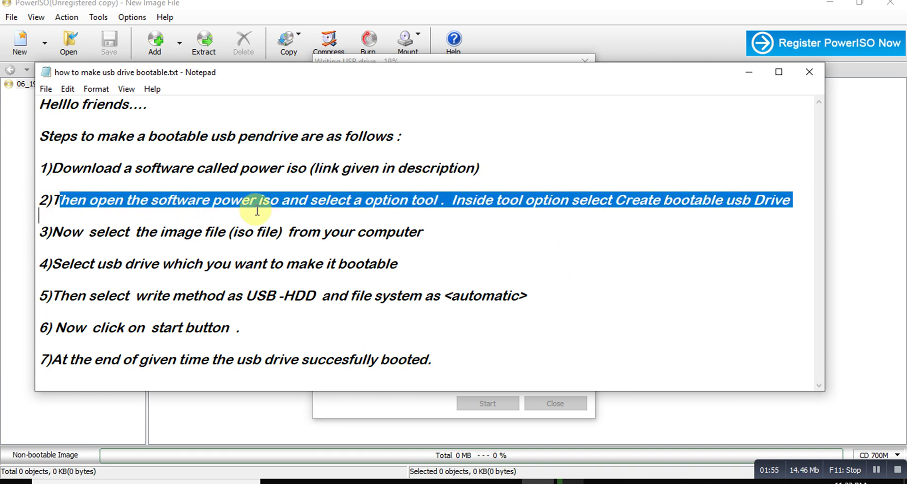
left_click(282, 202)
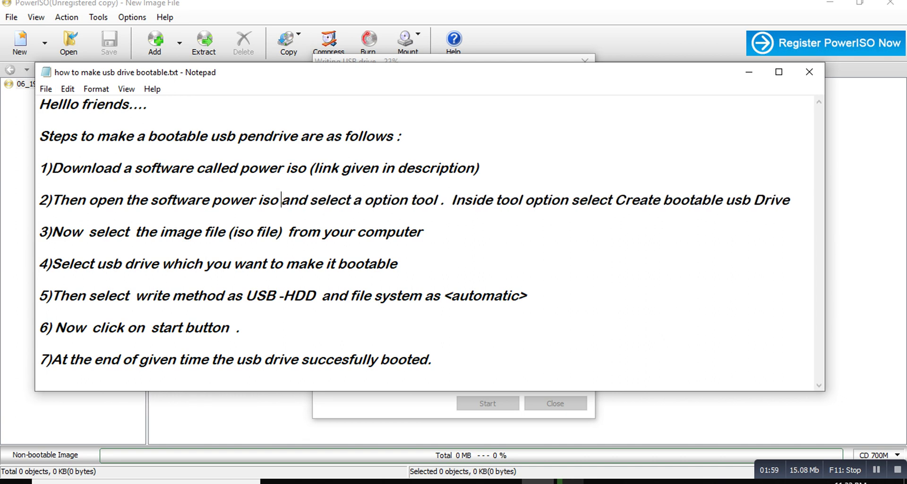
type("AS")
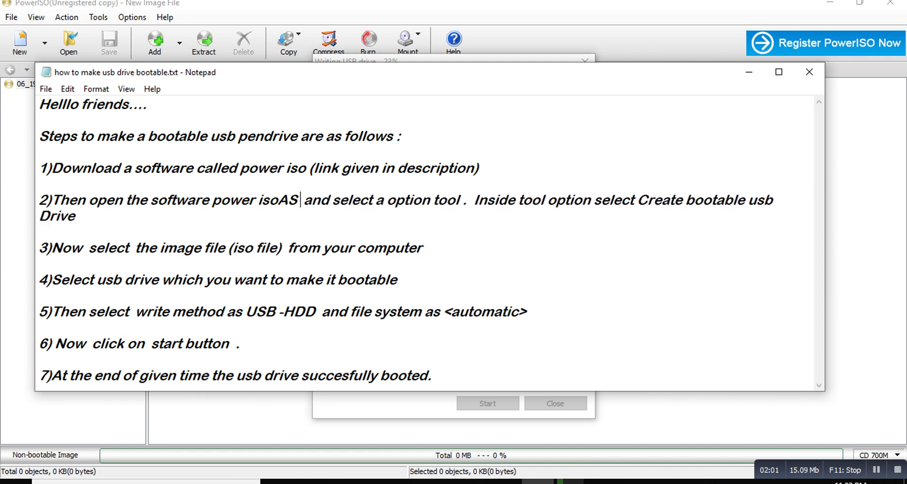
key("BackSpace")
key("BackSpace")
key("BackSpace")
type("as a")
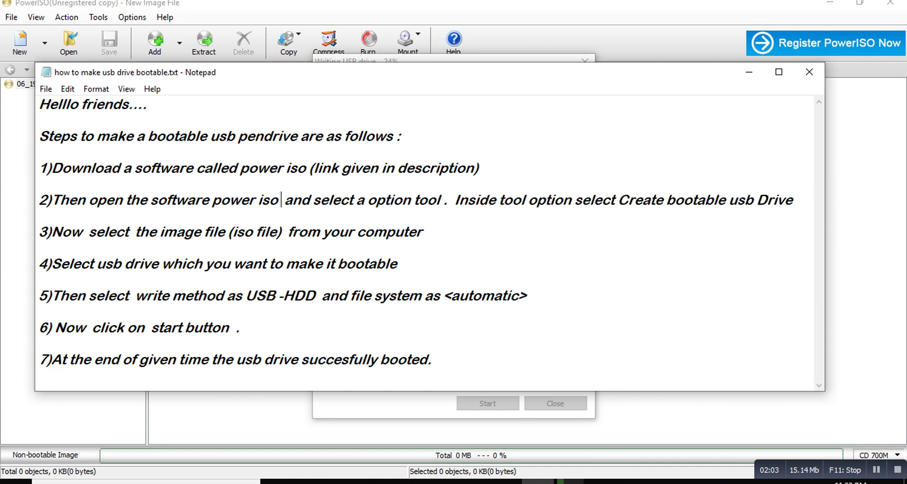
type("dmin")
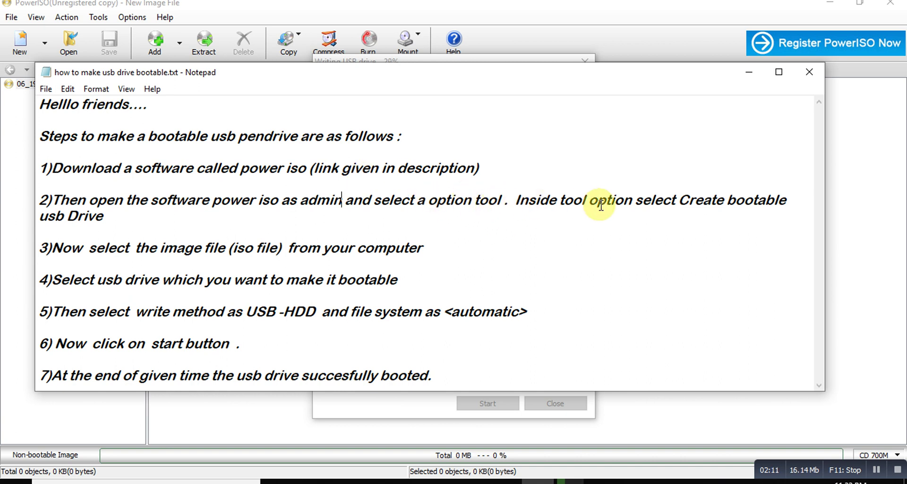
Step: Review the rest of the instructions, from the tool option in step 2 through the closing remark in step 7
left_click_drag(516, 200, 798, 199)
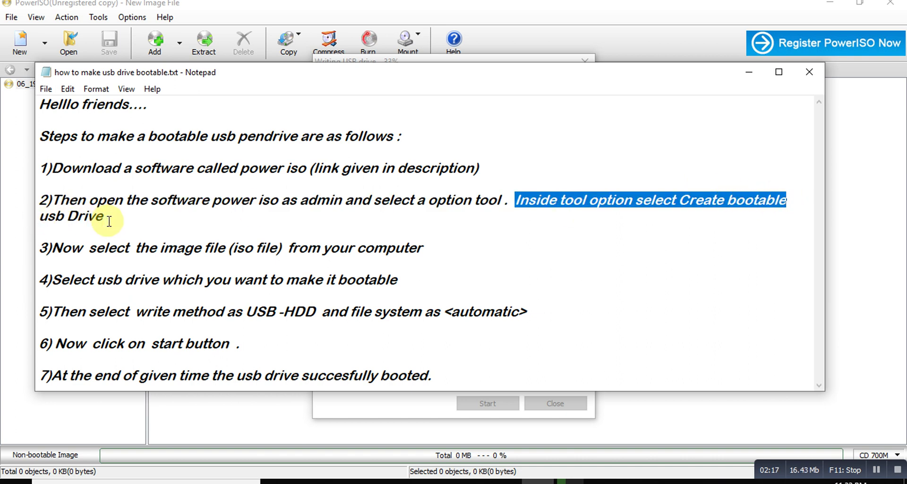
left_click(52, 247)
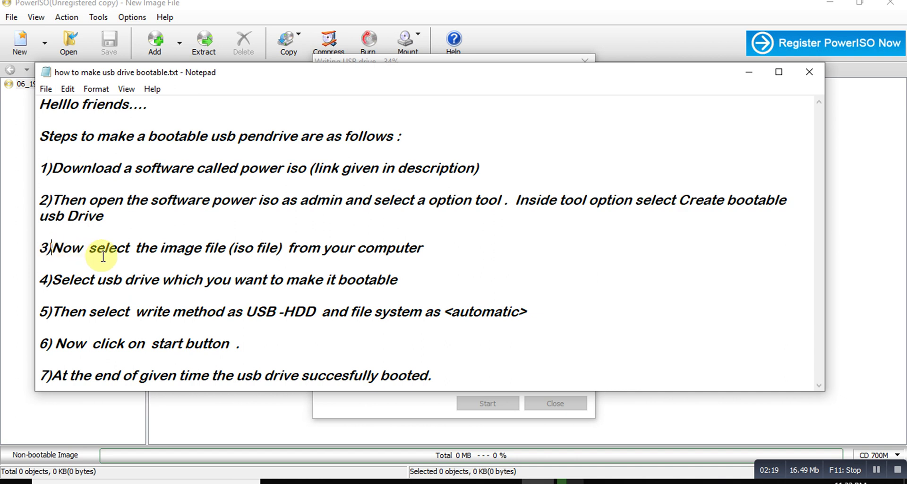
left_click_drag(135, 248, 421, 244)
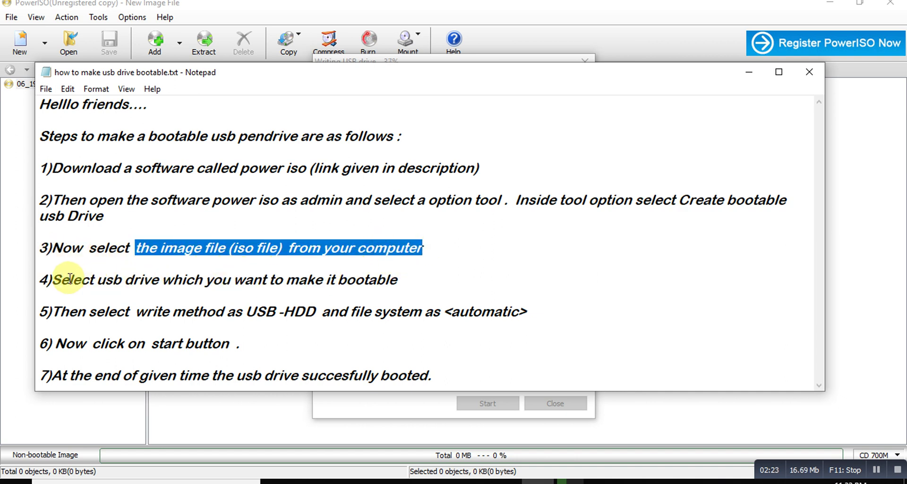
left_click_drag(61, 279, 418, 296)
left_click(417, 297)
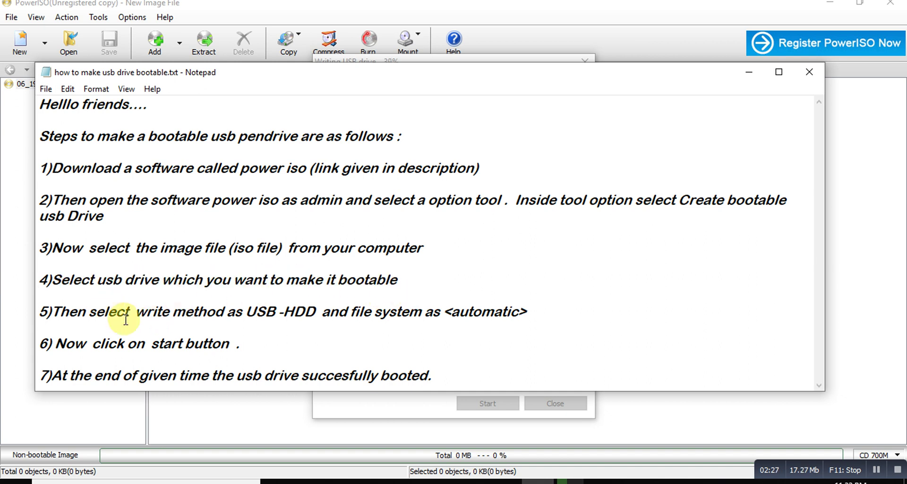
left_click_drag(246, 311, 319, 311)
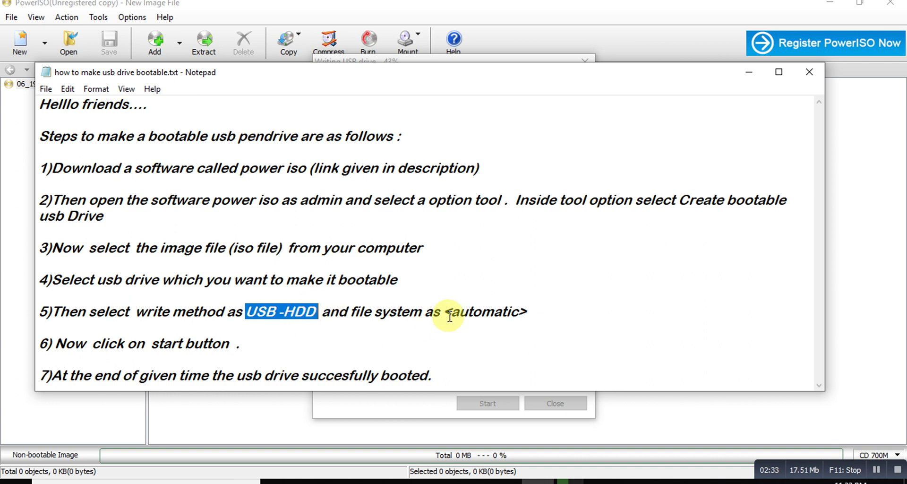
left_click_drag(446, 311, 528, 313)
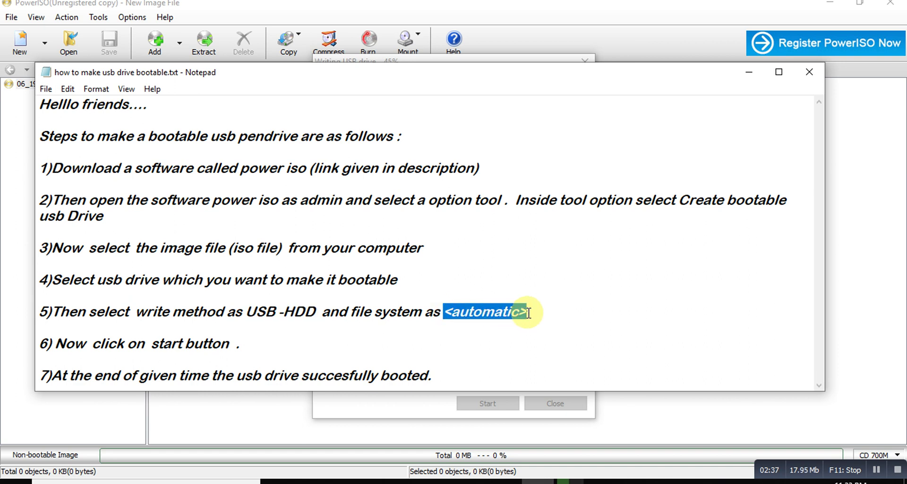
left_click(539, 313)
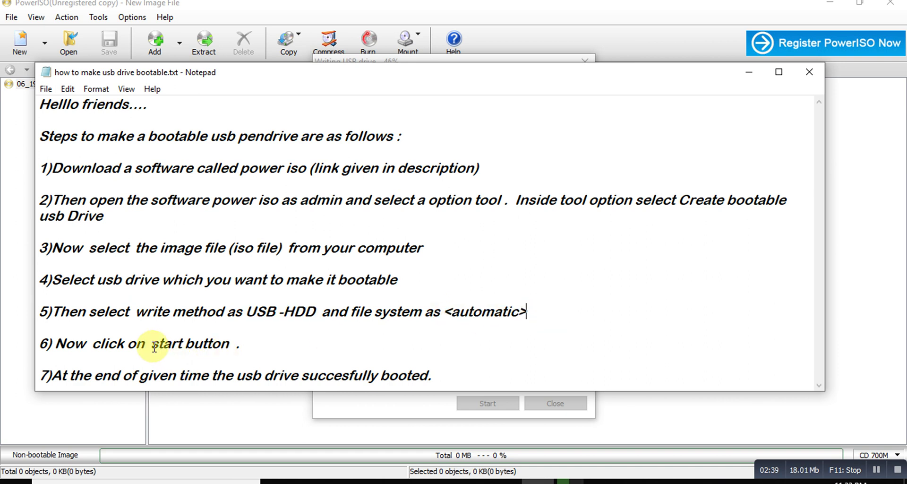
left_click_drag(152, 343, 242, 348)
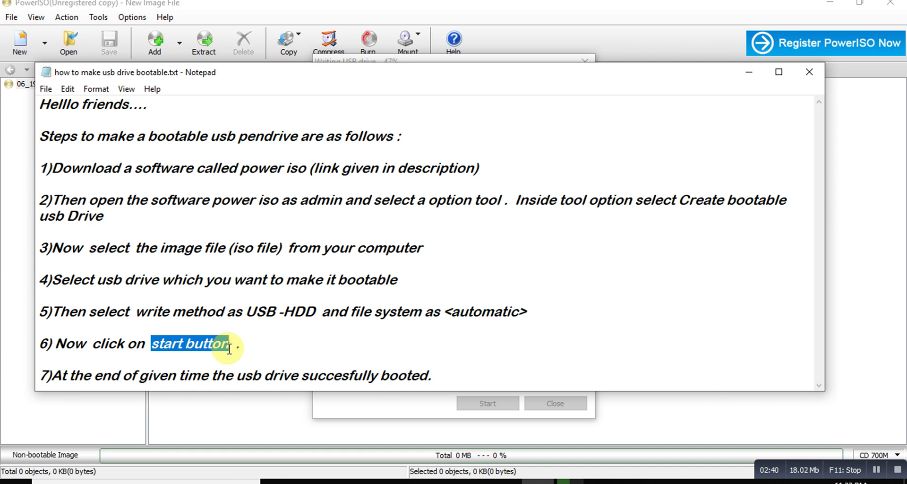
left_click(296, 347)
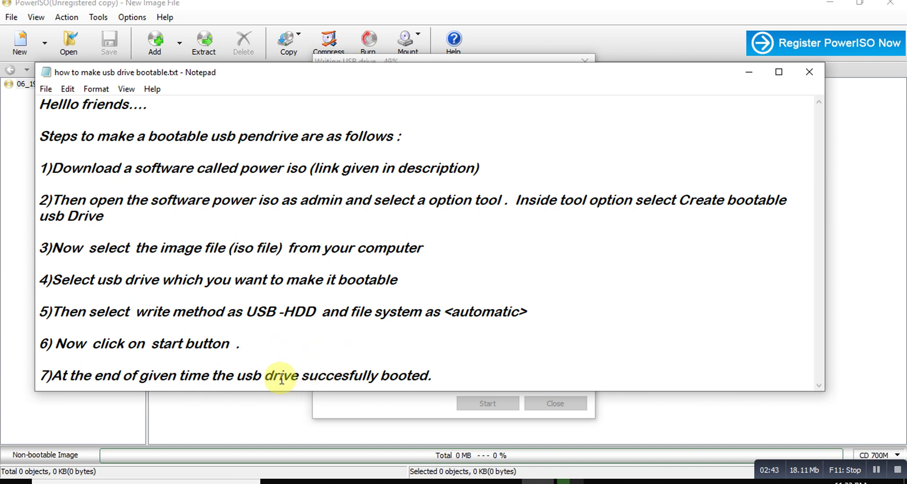
left_click_drag(237, 376, 436, 382)
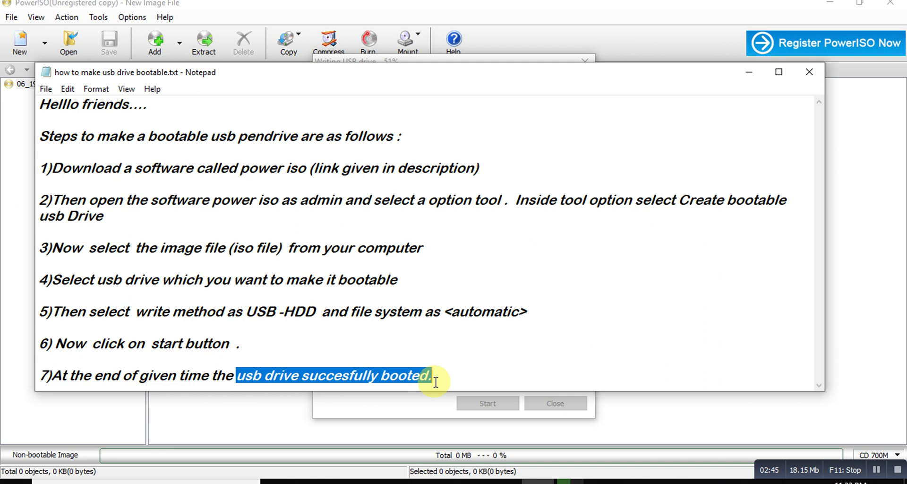
Step: Below step 7 of the Notepad instructions, add "note that all the data in the pendrive will be formated during this process."
left_click(467, 372)
key("Return")
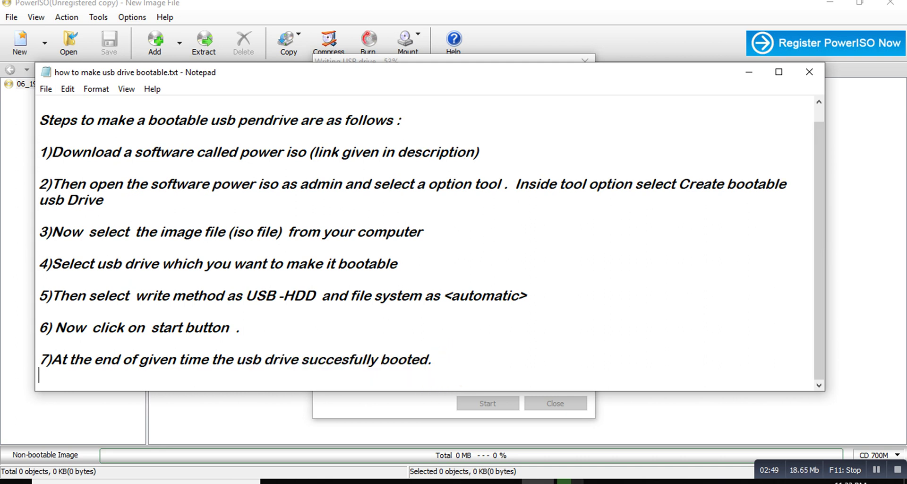
key("Return")
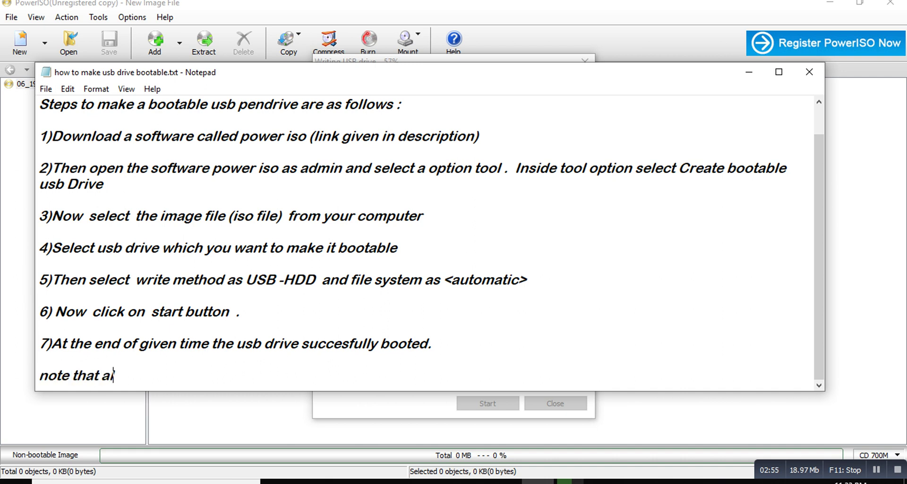
type("note that all the data")
key("BackSpace")
key("BackSpace")
type("a")
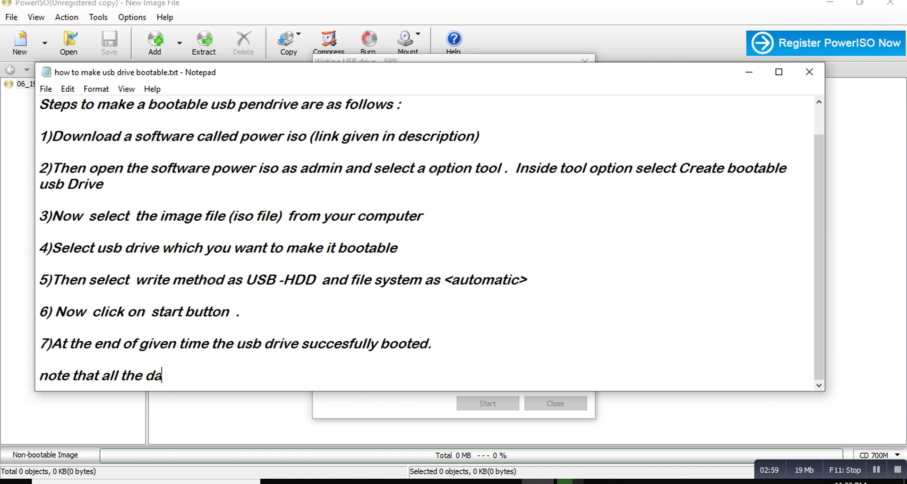
type("ta in the")
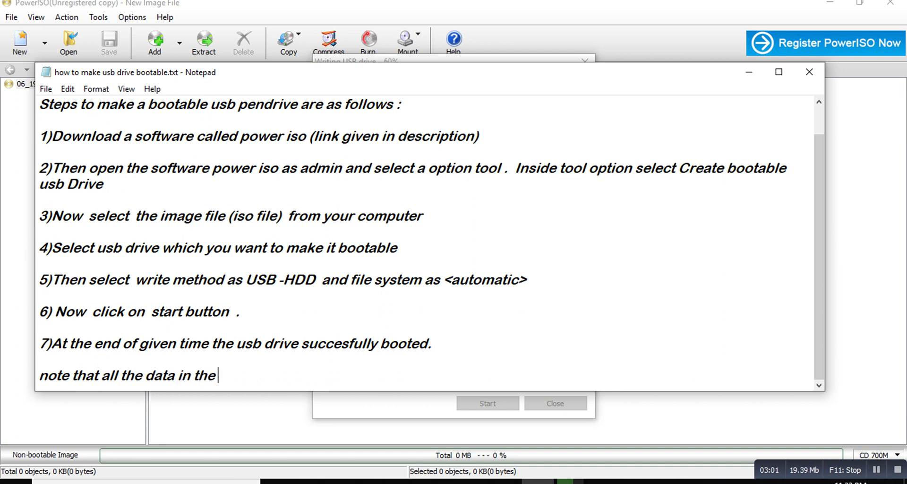
type(" pendrive will be")
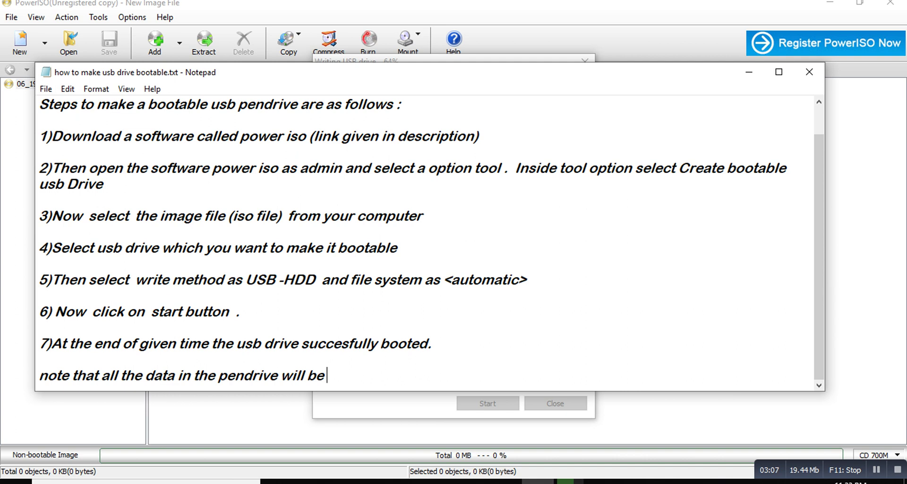
type(" formated")
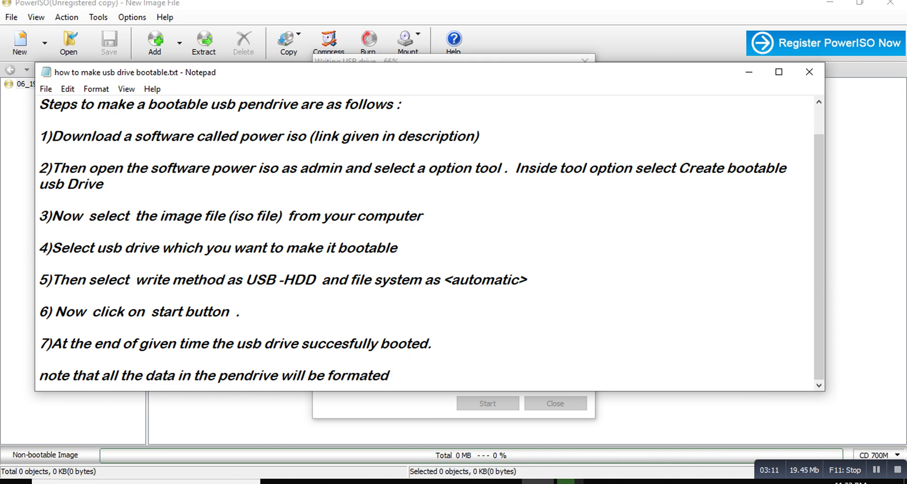
type("  during this proc")
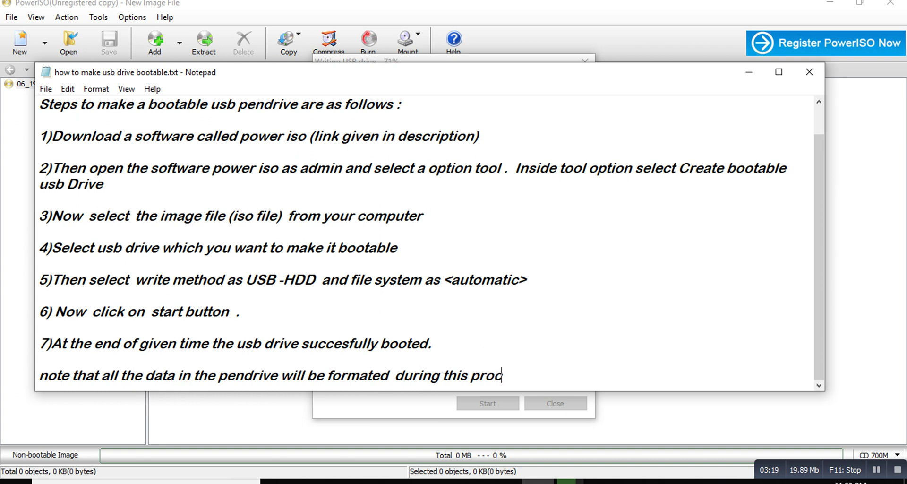
type("ess.")
Step: Change the opening of the last line from "note that" to "Note :" with a capital N
key("BackSpace")
key("BackSpace")
key("BackSpace")
key("BackSpace")
key("BackSpace")
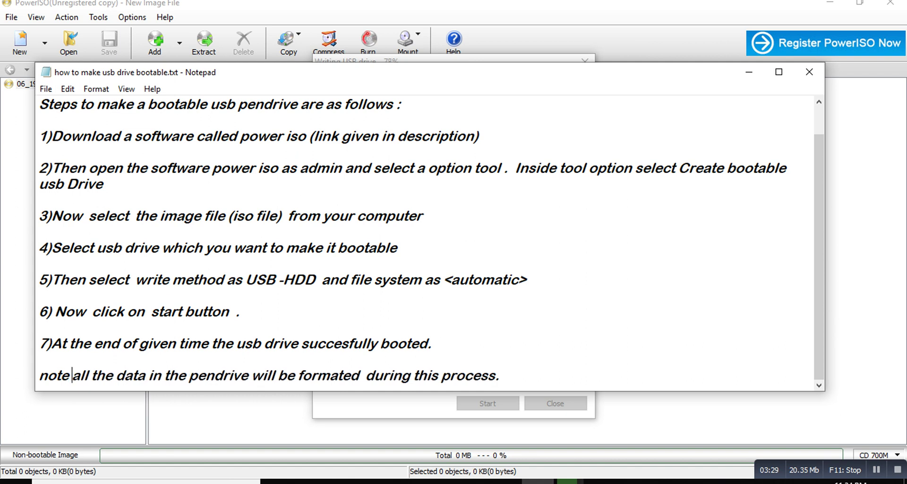
type(":")
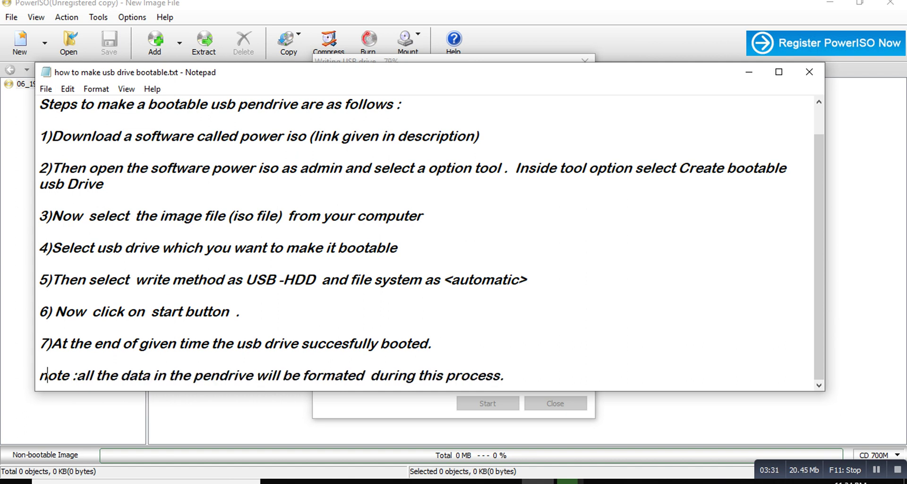
key("BackSpace")
type("N")
key("BackSpace")
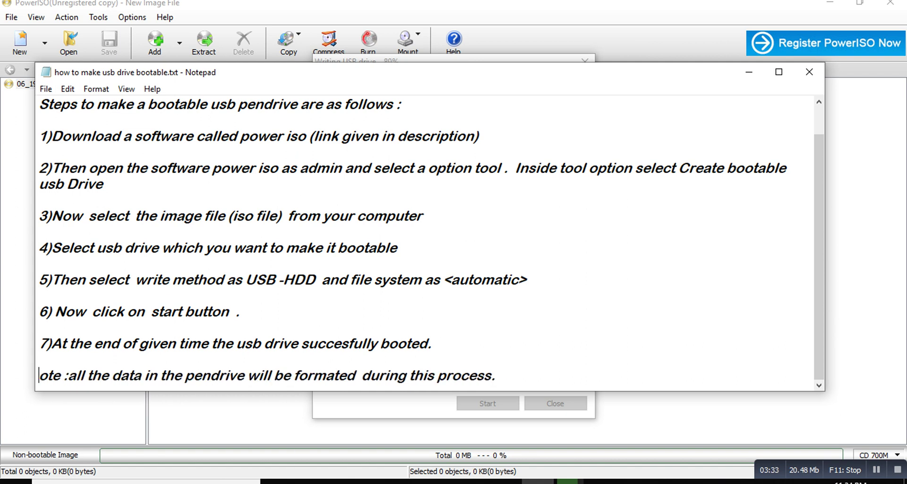
type("N")
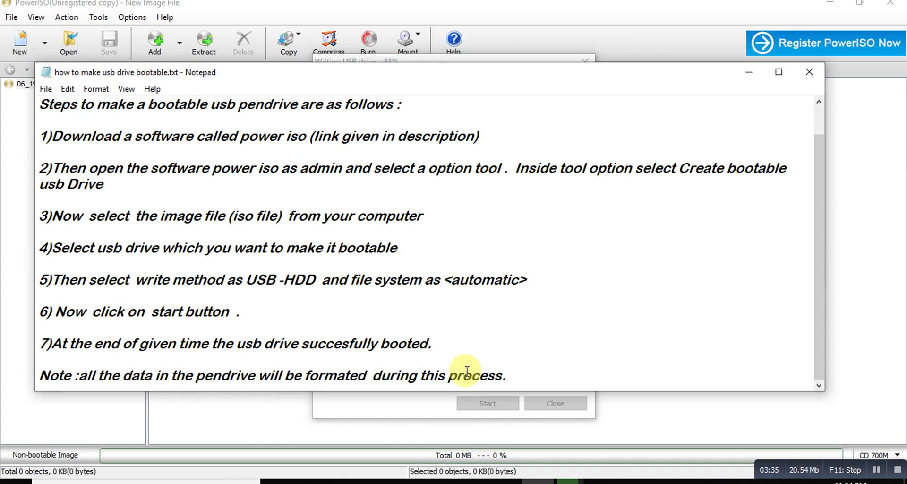
Step: Look over the instructions from the top, then minimize Notepad and check the USB writing progress in PowerISO
left_click(529, 257)
scroll(529, 257, "up", 1)
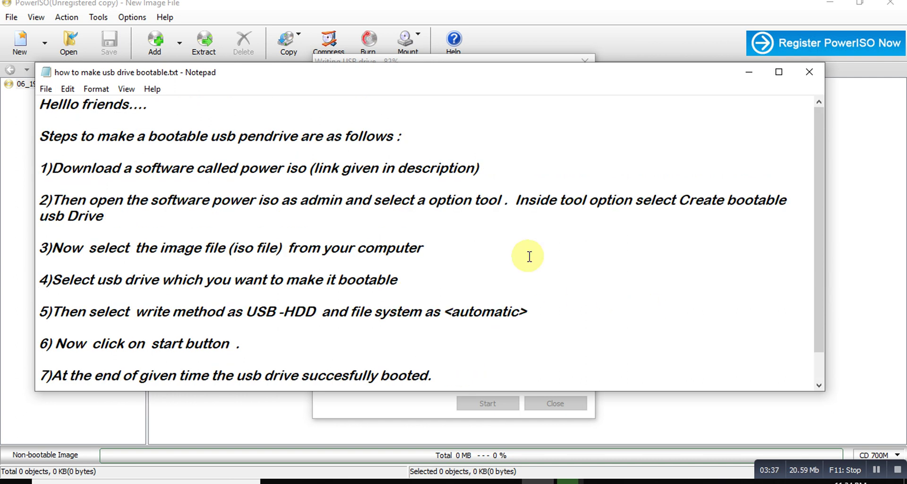
left_click(403, 137)
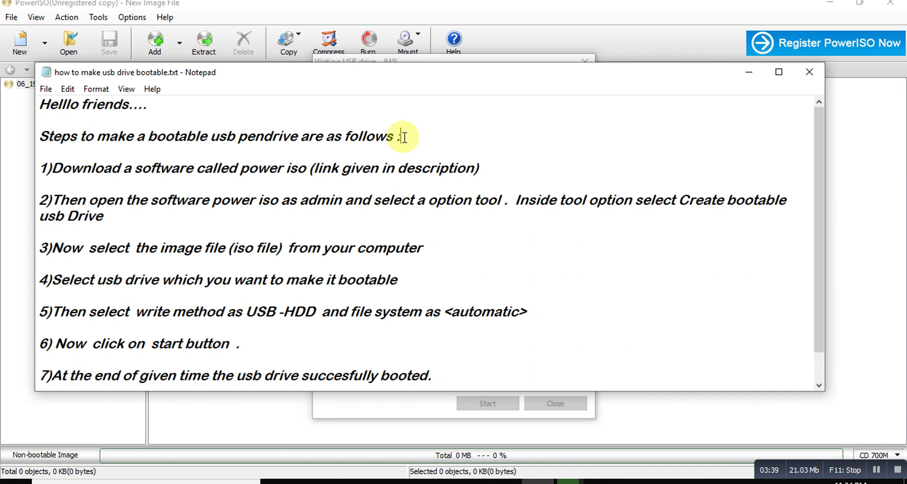
left_click(747, 75)
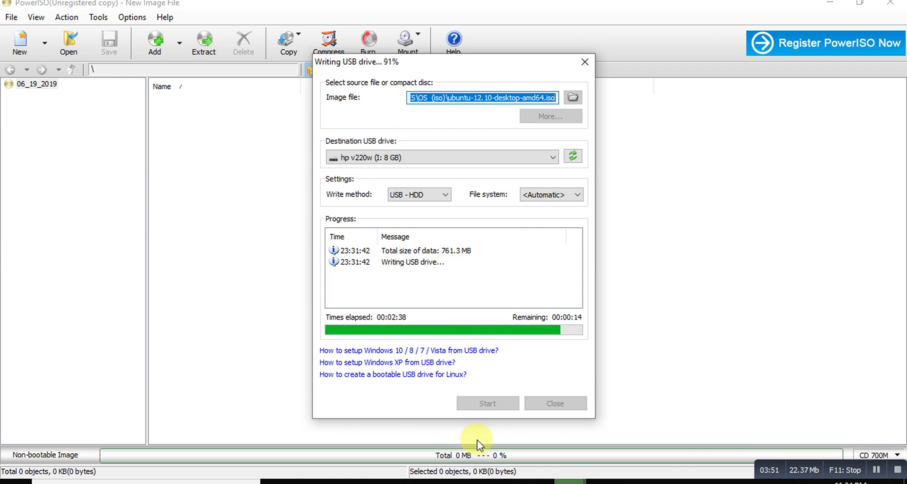
left_click(571, 482)
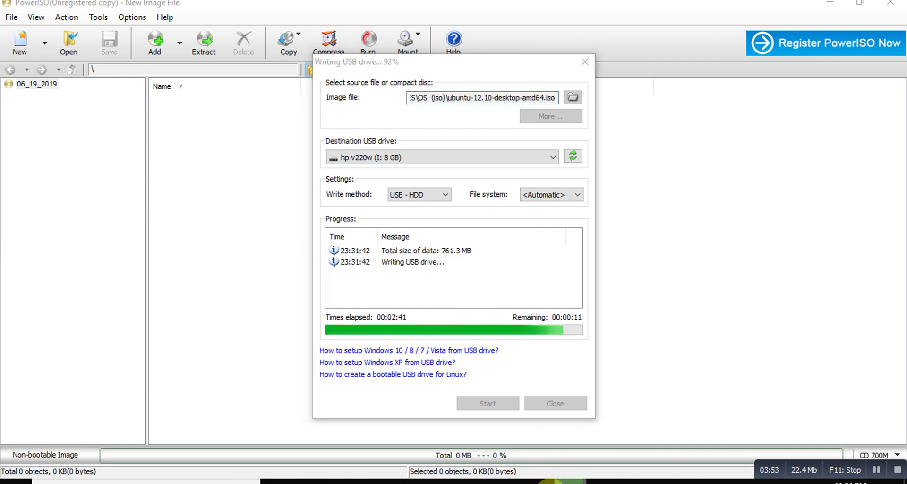
Step: Return to Notepad and add "it can take upto 1 hour depending upon your os system size." directly under step 7
left_click(539, 483)
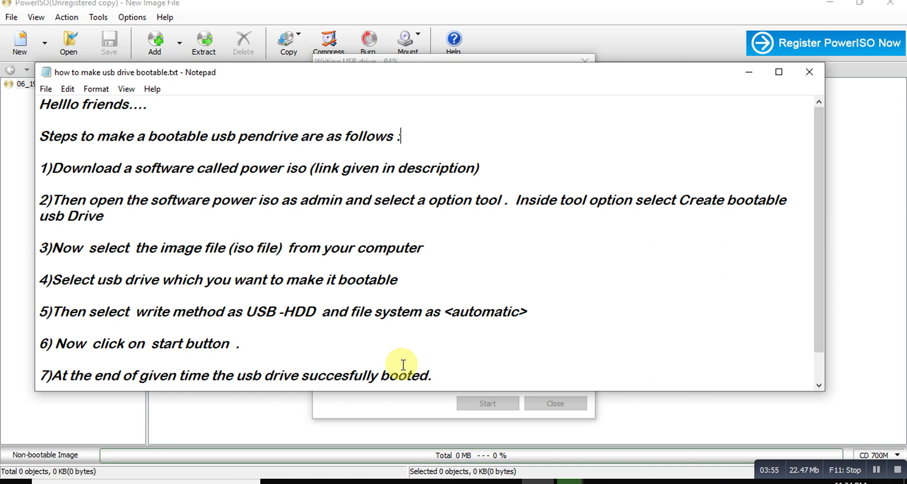
left_click(434, 376)
key("Return")
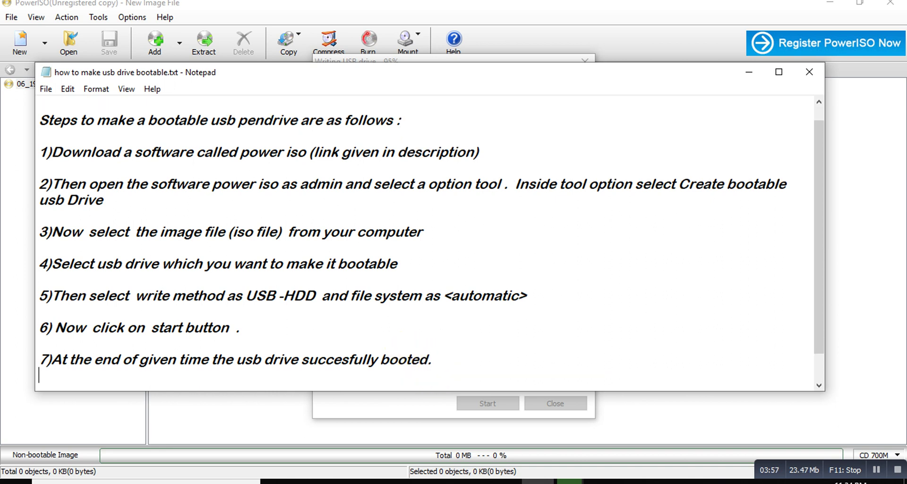
type("it can take")
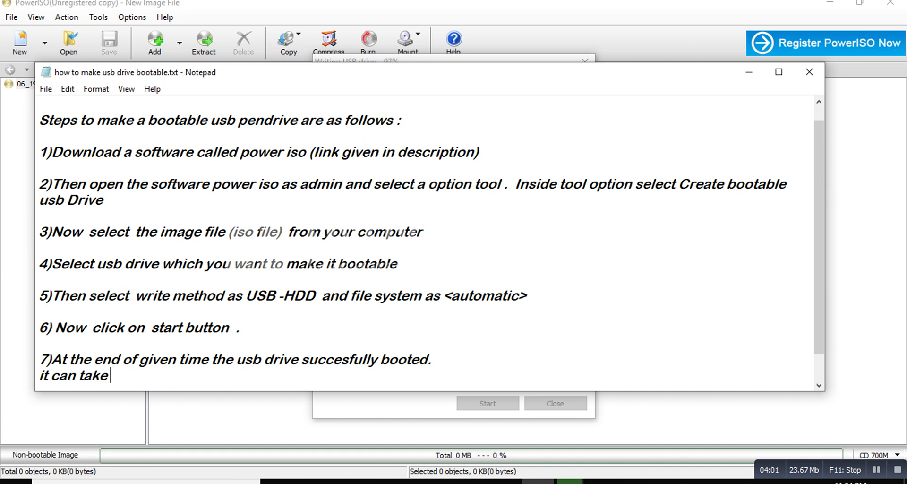
type(" upto 1")
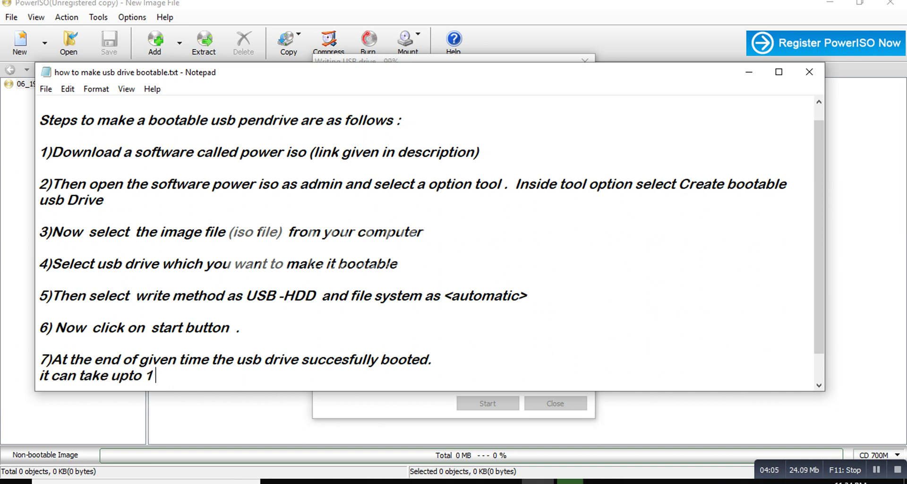
type(" hour de")
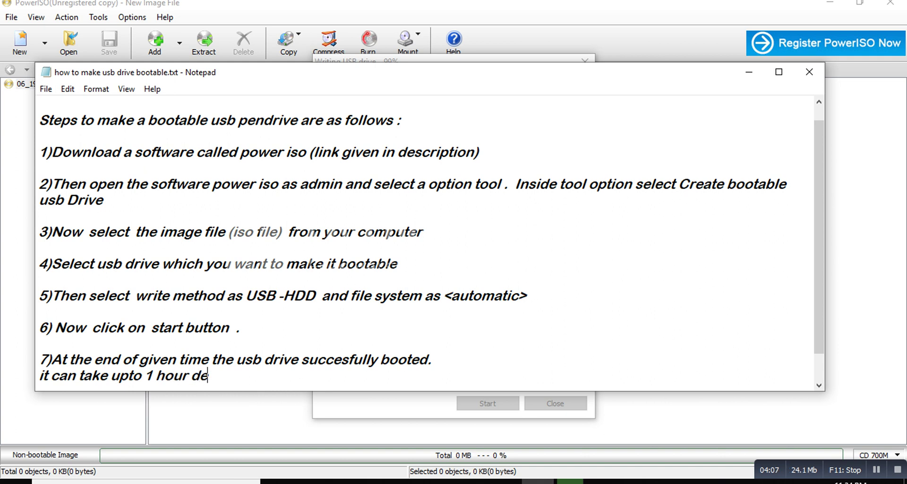
type("pending ")
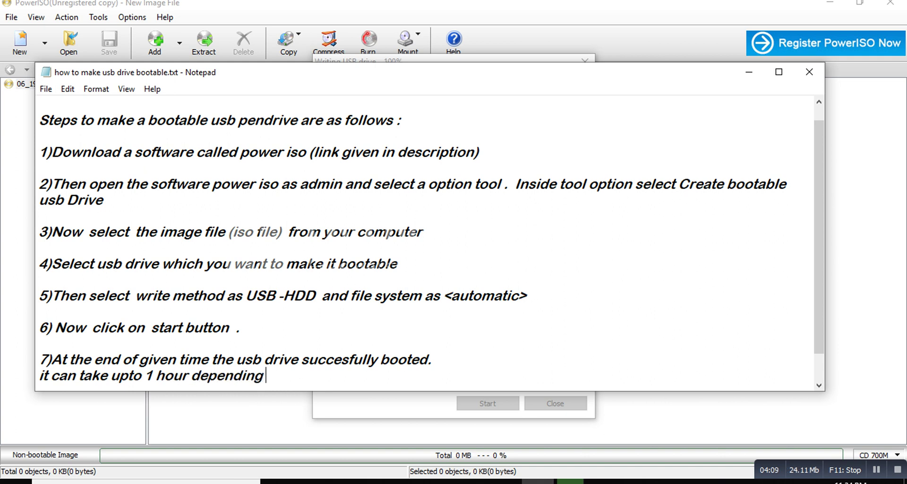
type("upon yo")
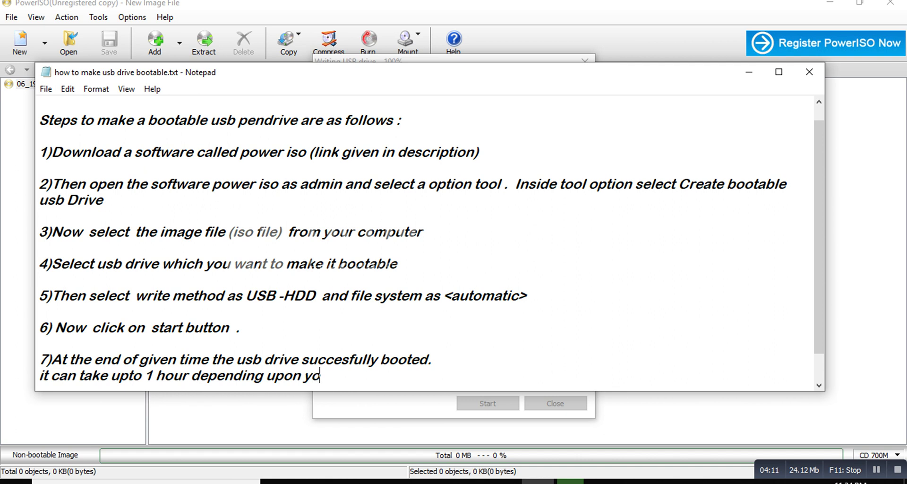
type("ur os system size.")
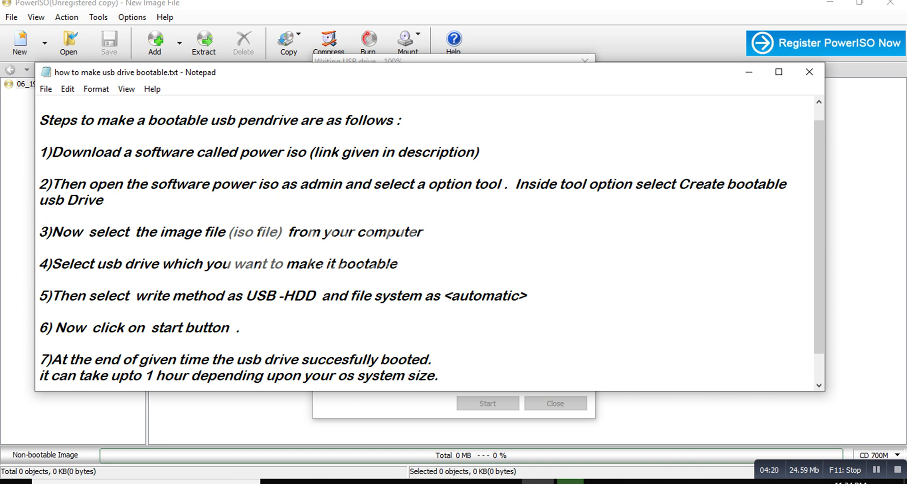
Step: Switch to PowerISO, acknowledge the completion message, and close the bootable USB dialog and the program
key("alt+Tab")
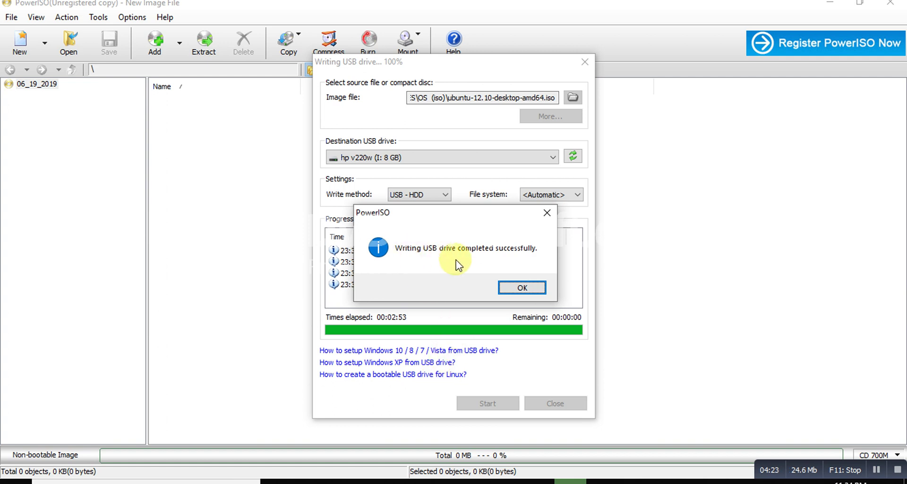
left_click_drag(377, 210, 355, 219)
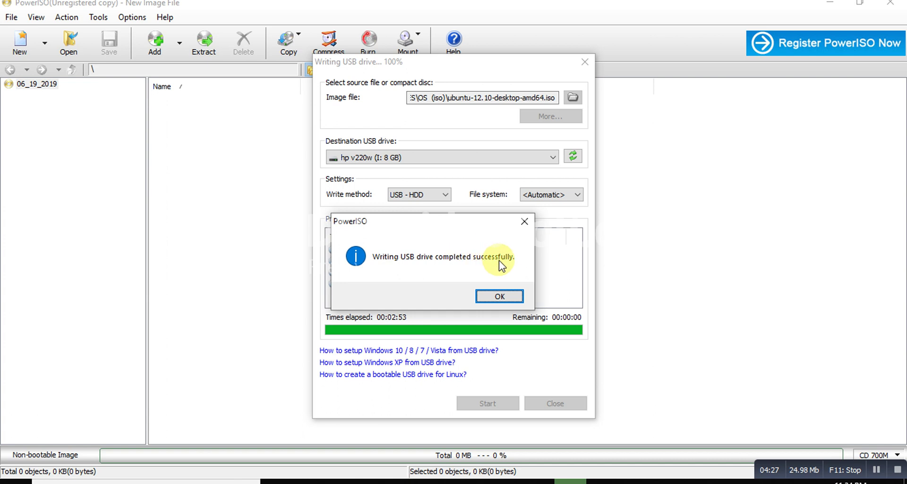
left_click(494, 296)
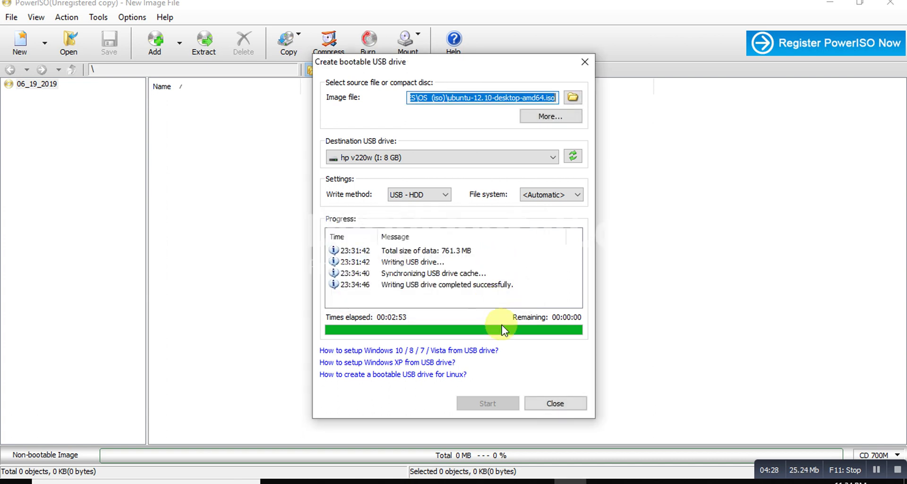
left_click(537, 401)
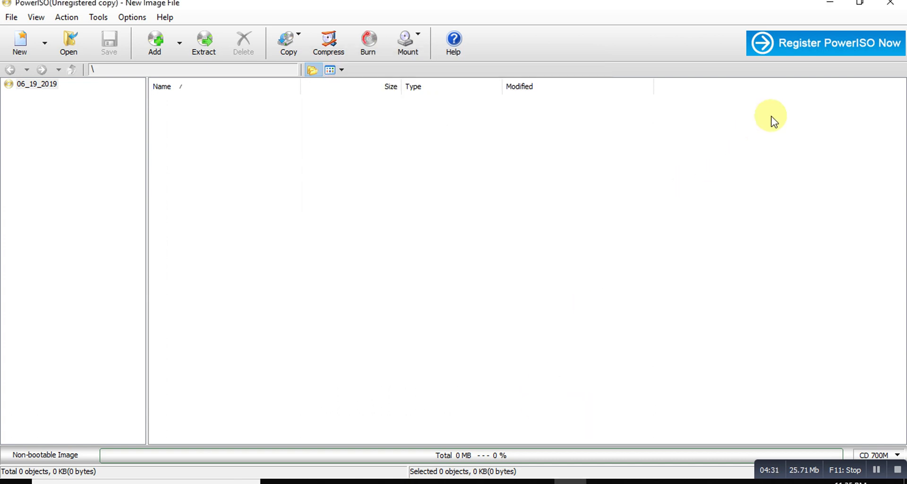
left_click(891, 3)
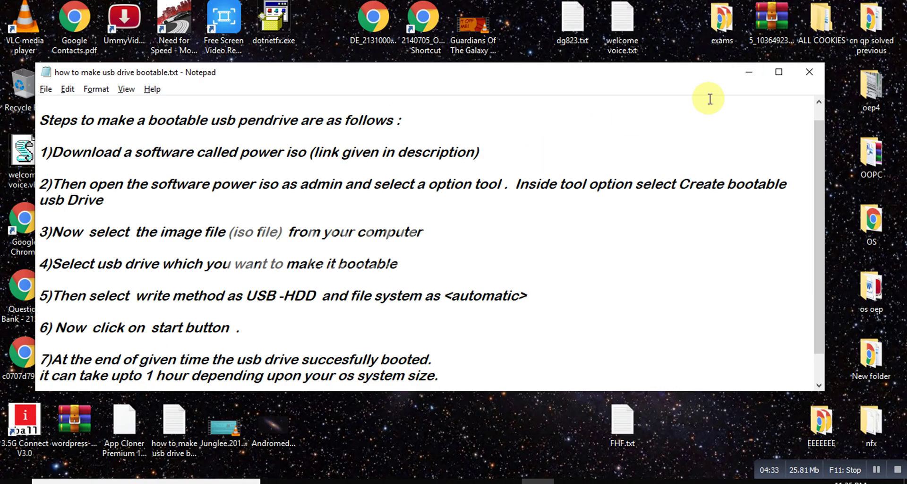
Step: Minimize Notepad, open the Install Ubuntu (I:) drive in File Explorer, and examine its boot and install folders
left_click(749, 73)
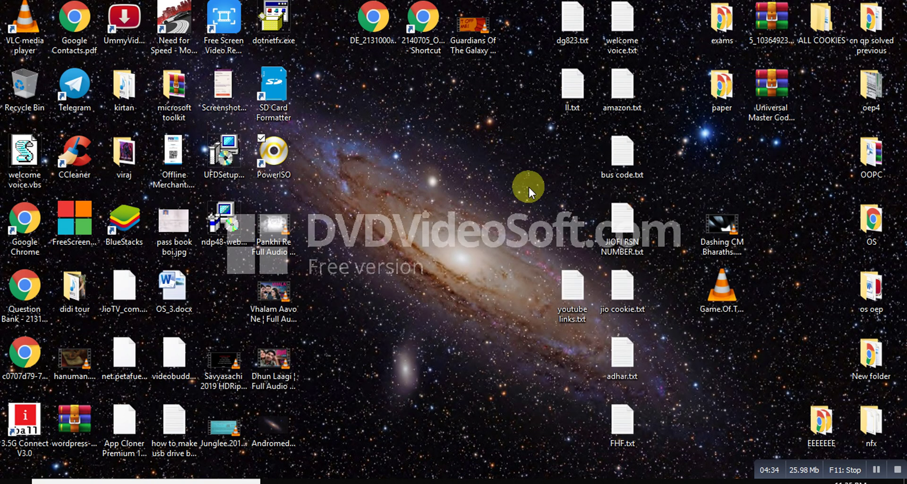
right_click(450, 212)
left_click(469, 251)
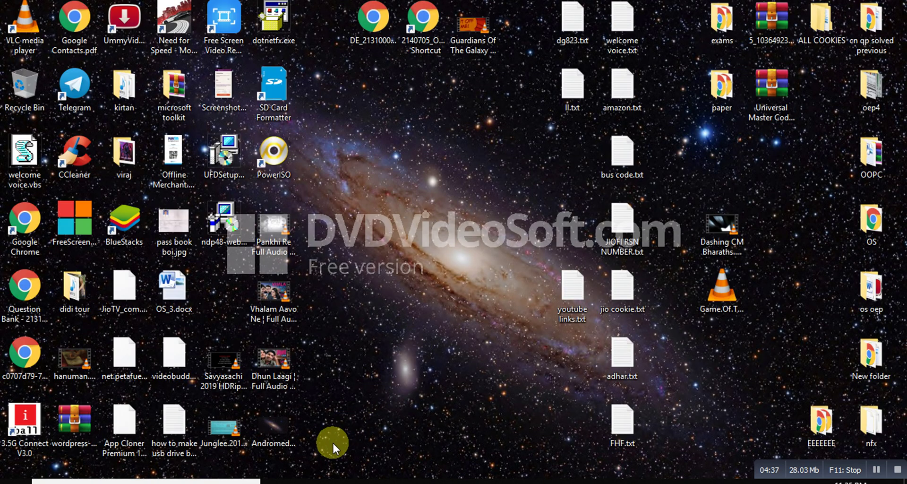
left_click(315, 478)
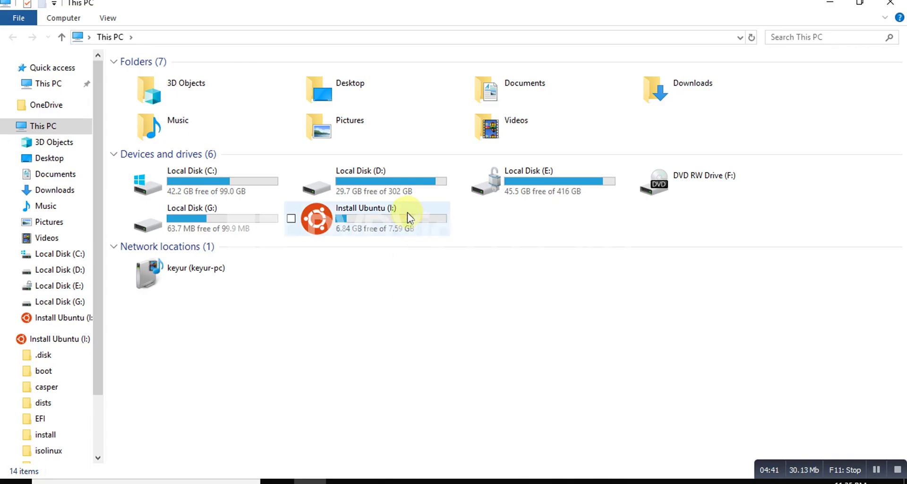
left_click(359, 226)
double_click(360, 225)
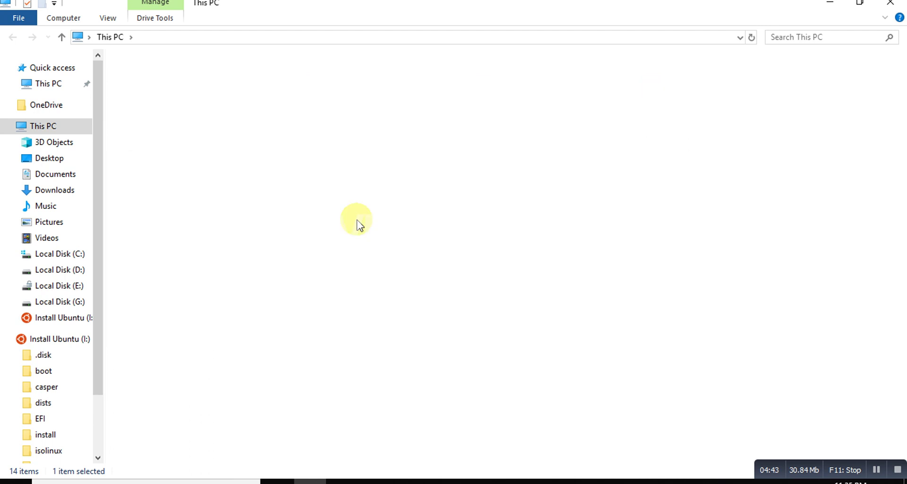
left_click(160, 102)
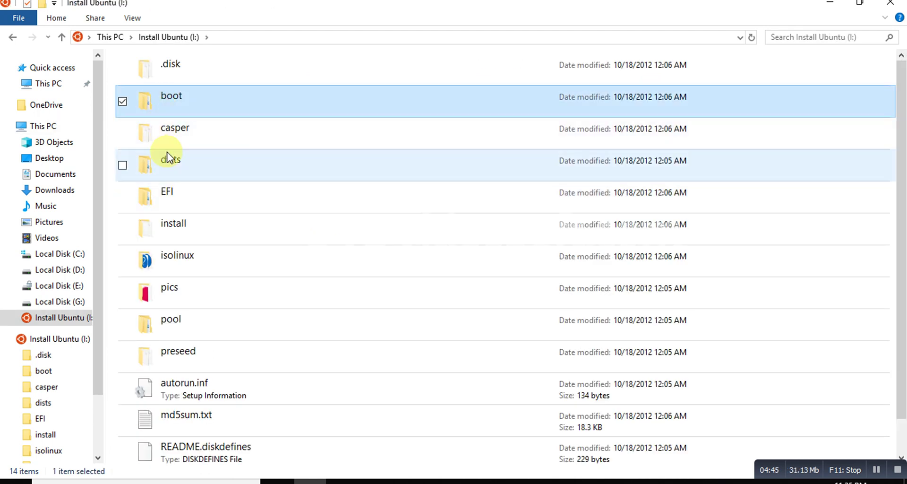
left_click(184, 221)
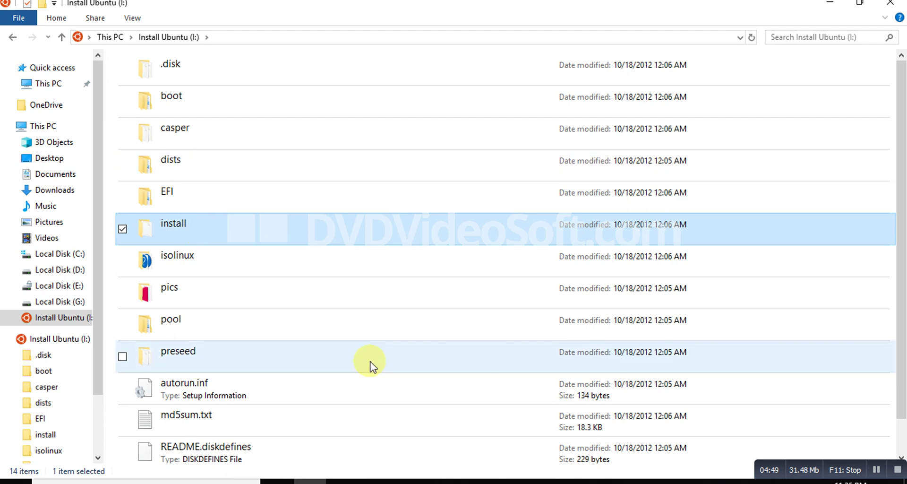
Step: Return to Notepad and add "now the pendrive is ready to install a new os in your pc or computer." below the duration note
left_click(538, 481)
key("End")
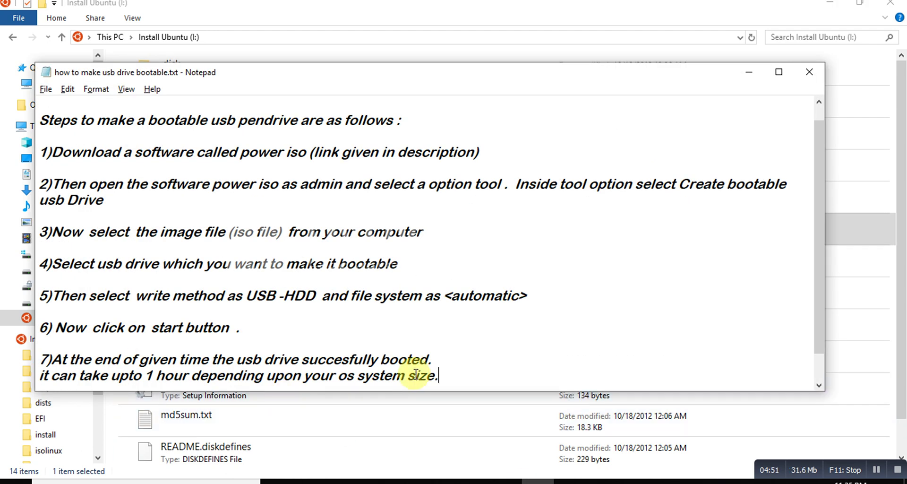
key("Return")
type("now t")
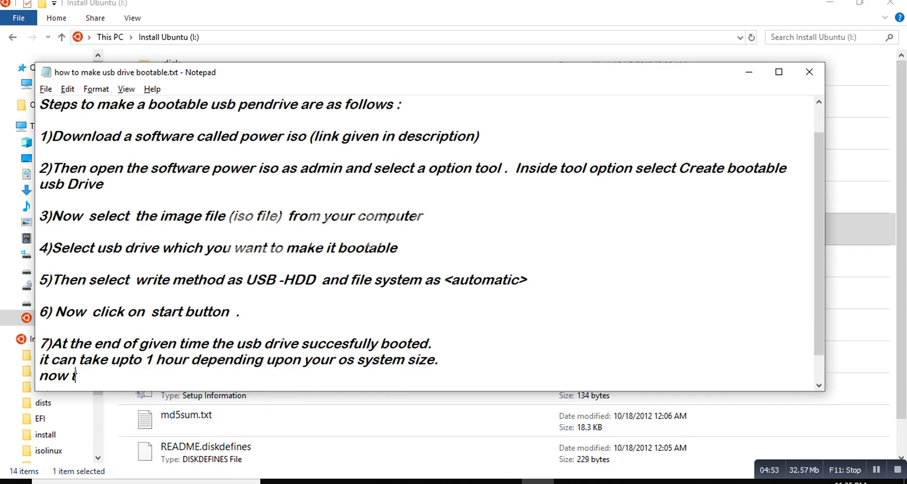
type("he pendrive i")
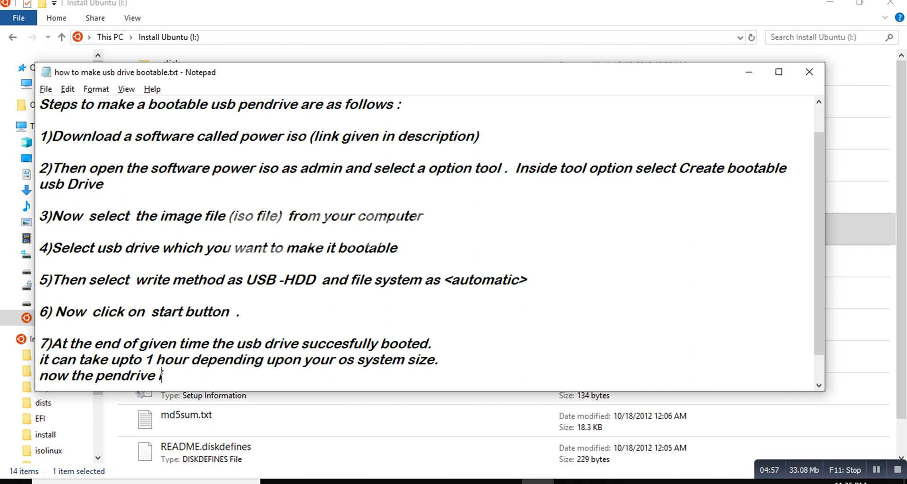
type("s ready")
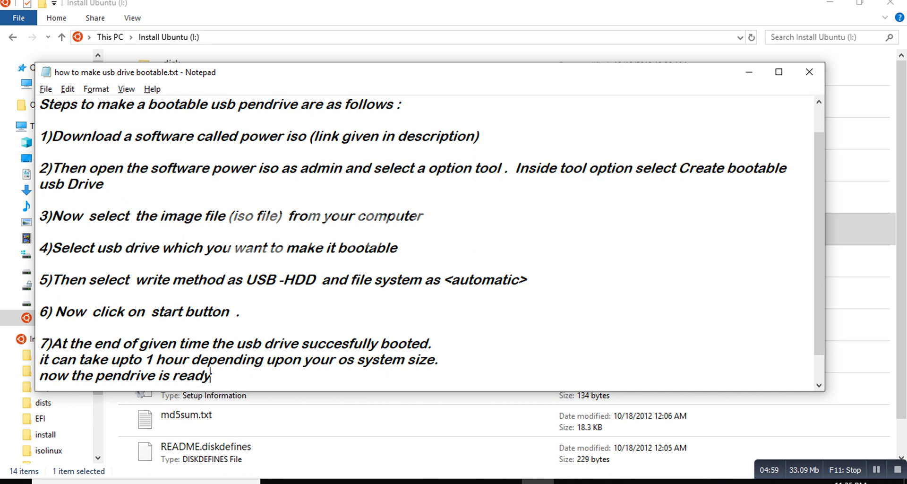
type(" to insta")
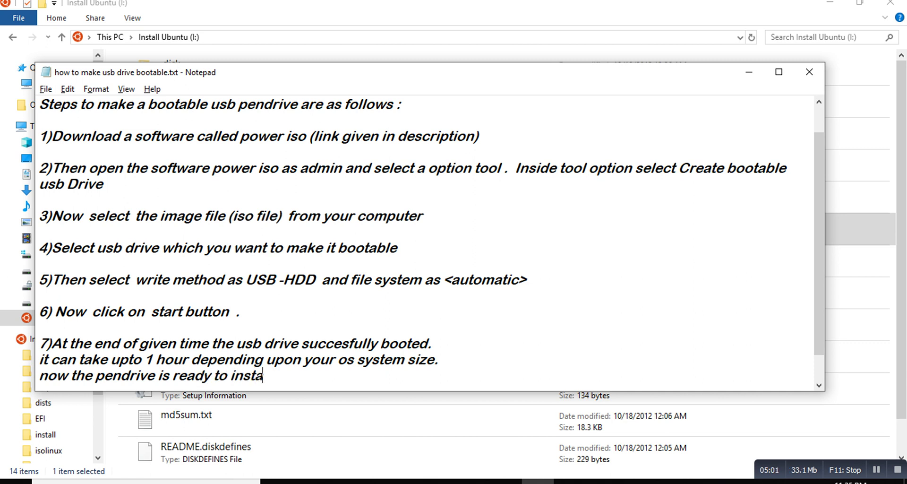
type("ll a ne")
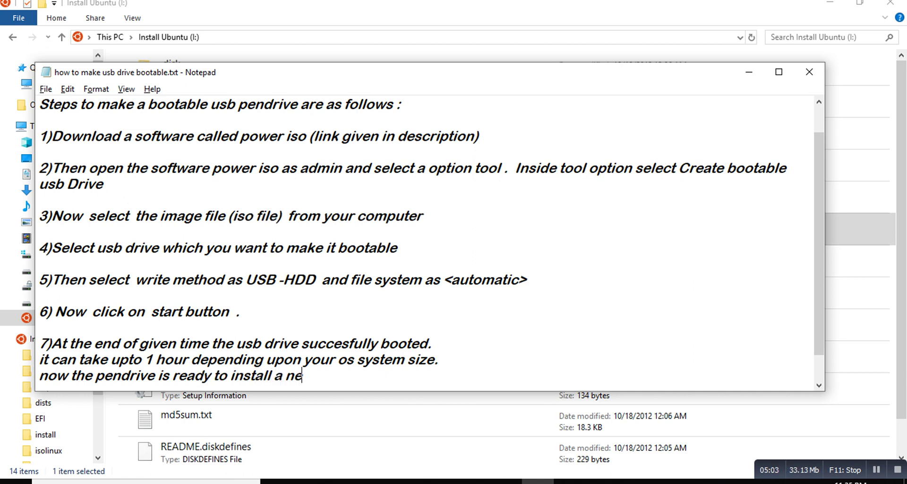
type("w os in your pc")
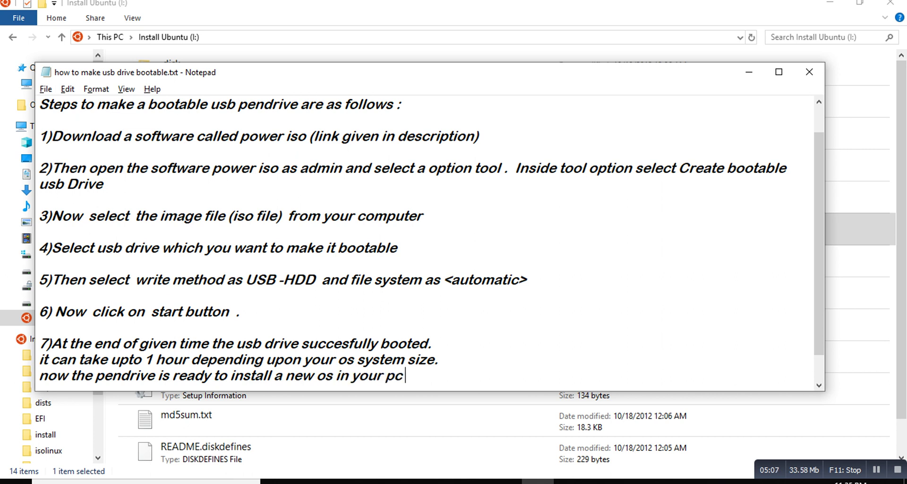
type(" or comp")
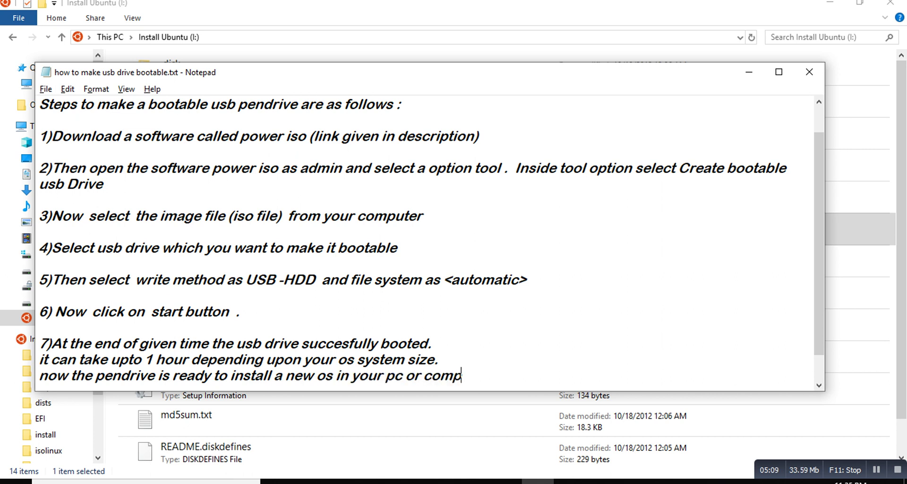
type("uter.")
Step: Add a closing line reading "thank you ............." at the end of the instructions
key("Return")
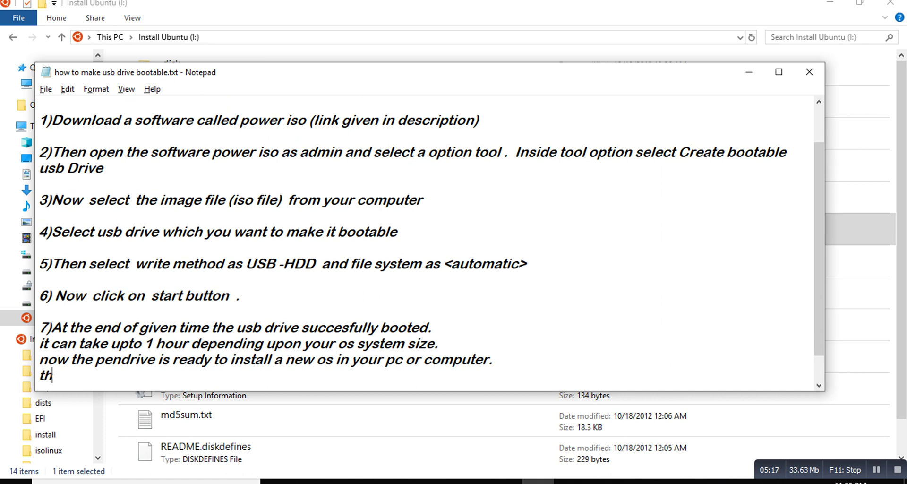
type("thank you")
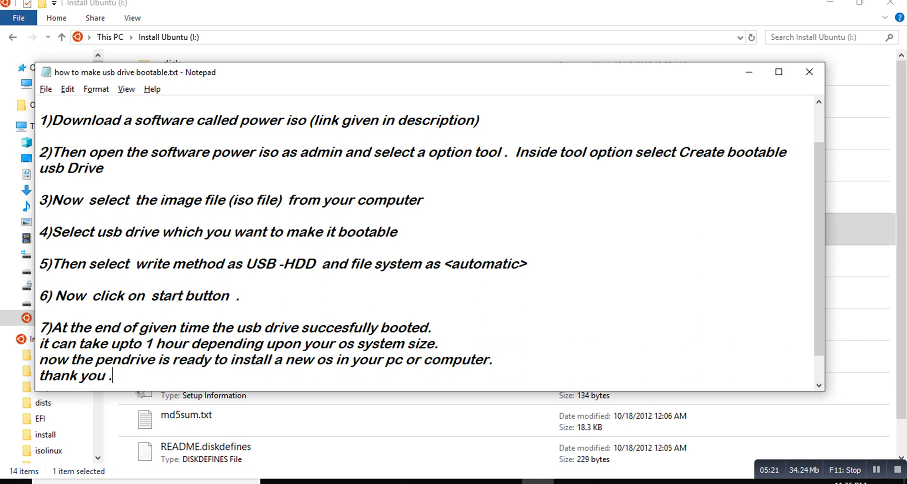
type(" ............")
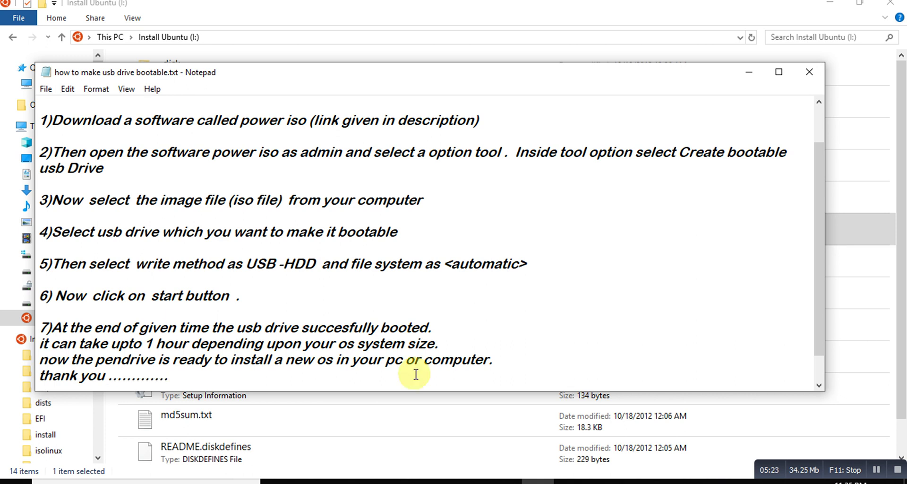
Step: Close the File Explorer window and the Notepad instructions, and refresh the desktop
key("alt+Tab")
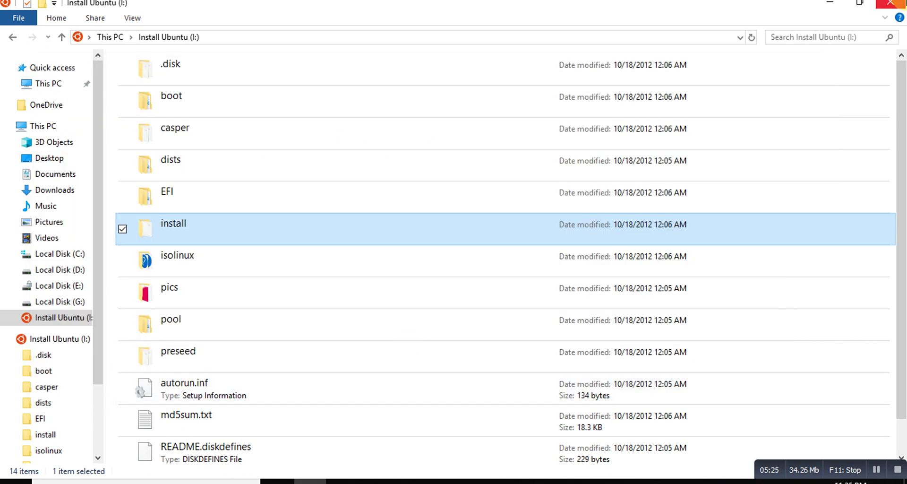
key("alt+F4")
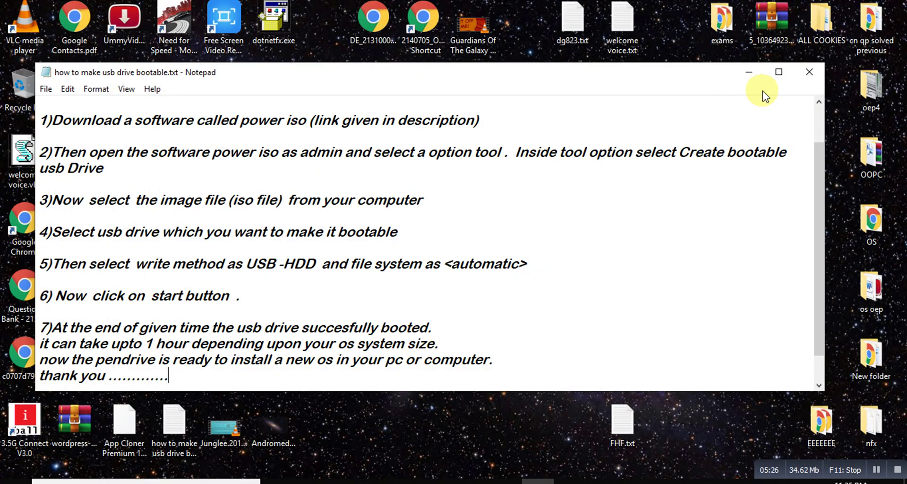
left_click(810, 71)
right_click(347, 186)
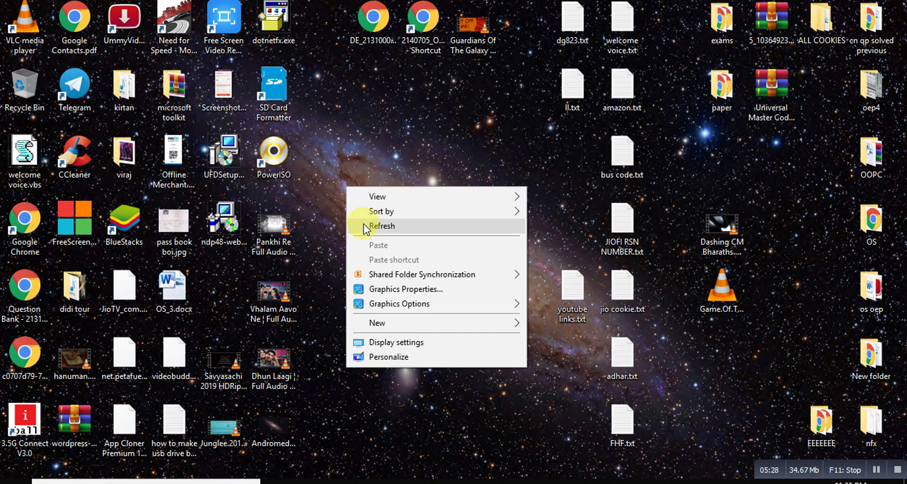
left_click(367, 221)
Step: Open This PC in File Explorer and eject the Install Ubuntu (I:) drive
left_click(309, 481)
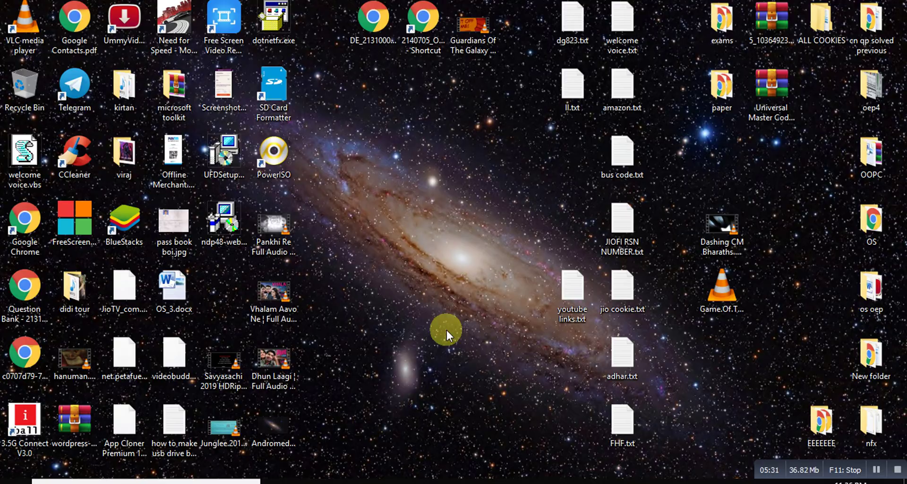
left_click(370, 220)
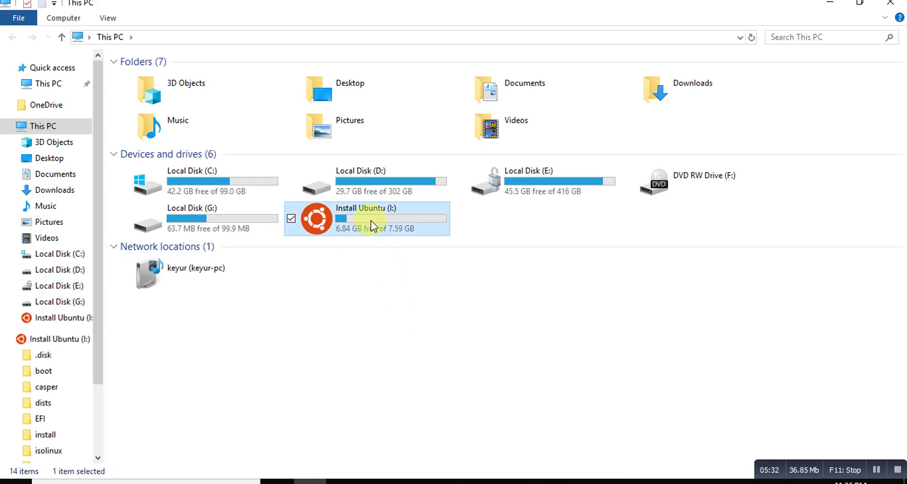
right_click(371, 220)
left_click(410, 381)
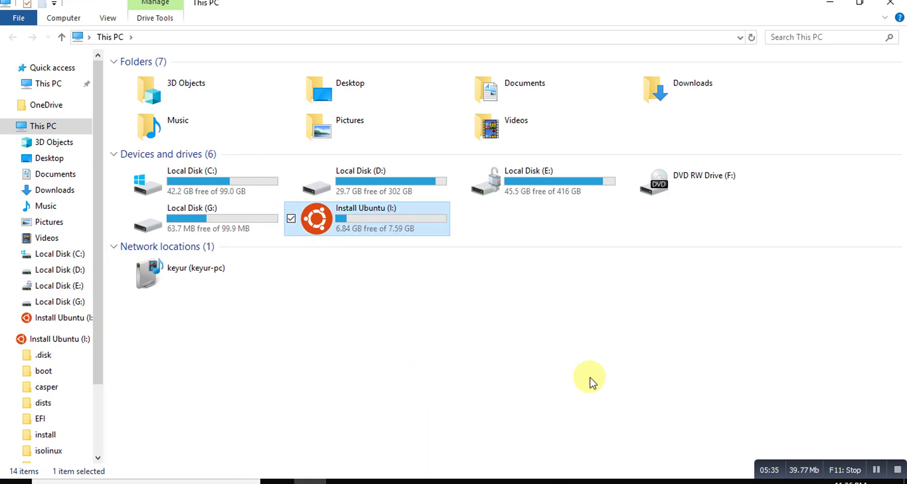